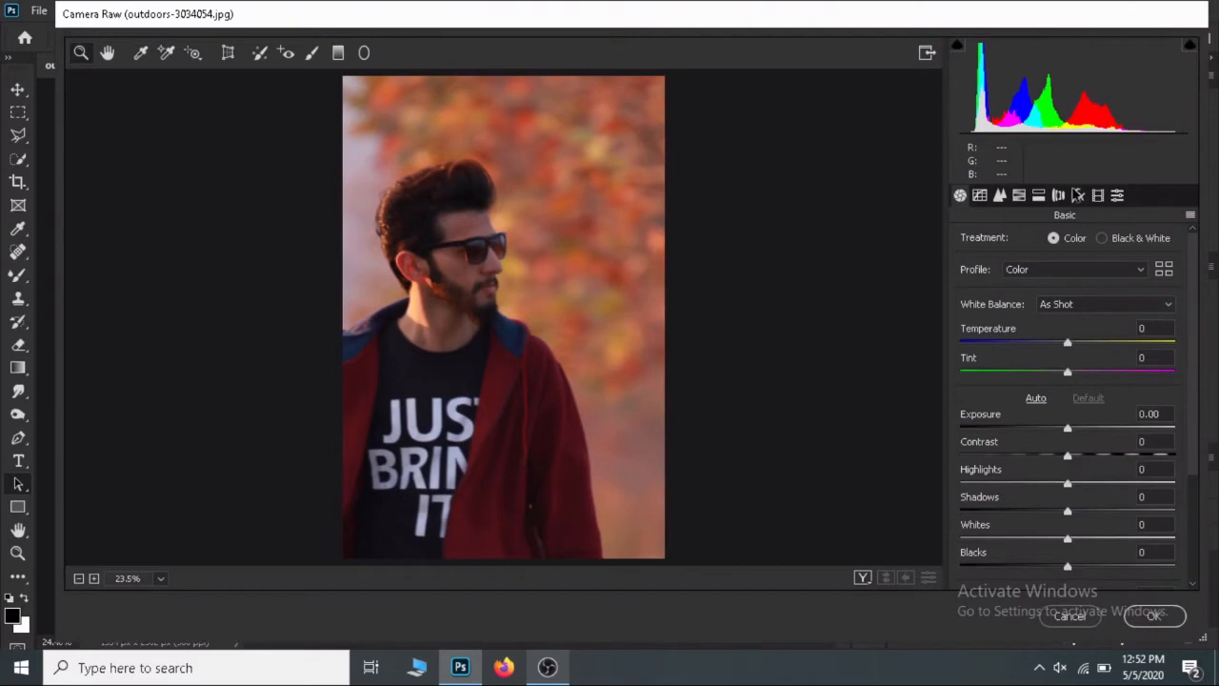
- Load the Face Whitening.xmp settings preset into Camera Raw for the portrait photo
left_click(1190, 216)
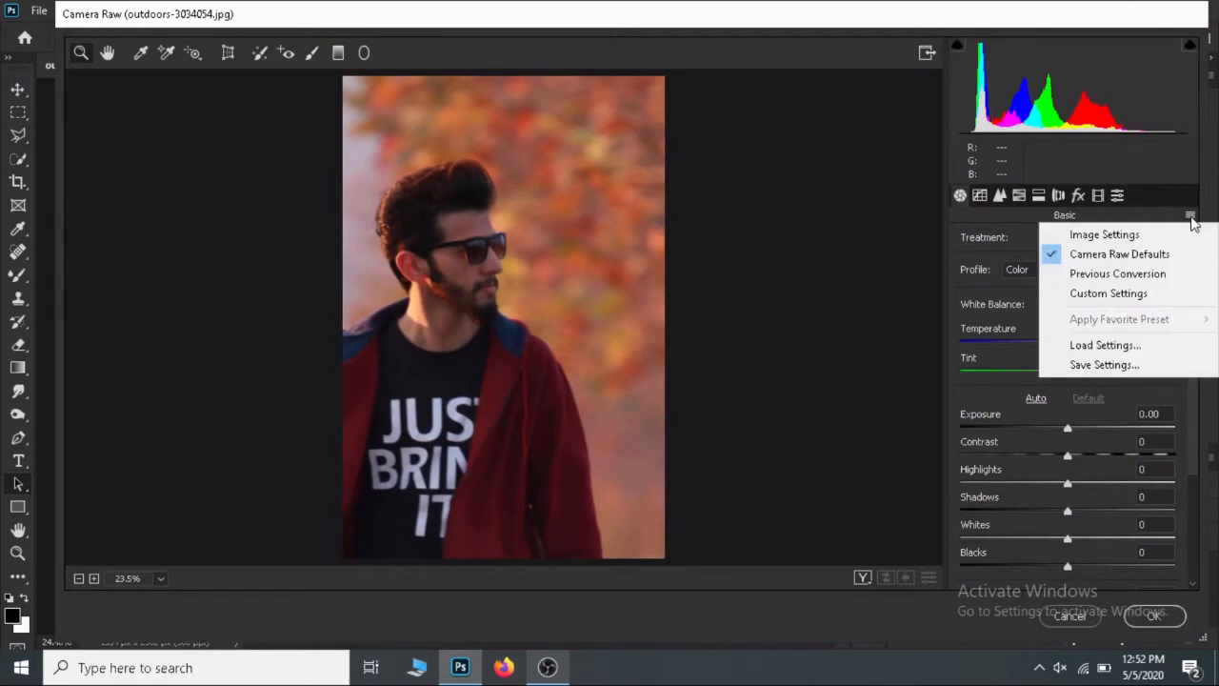
left_click(1091, 341)
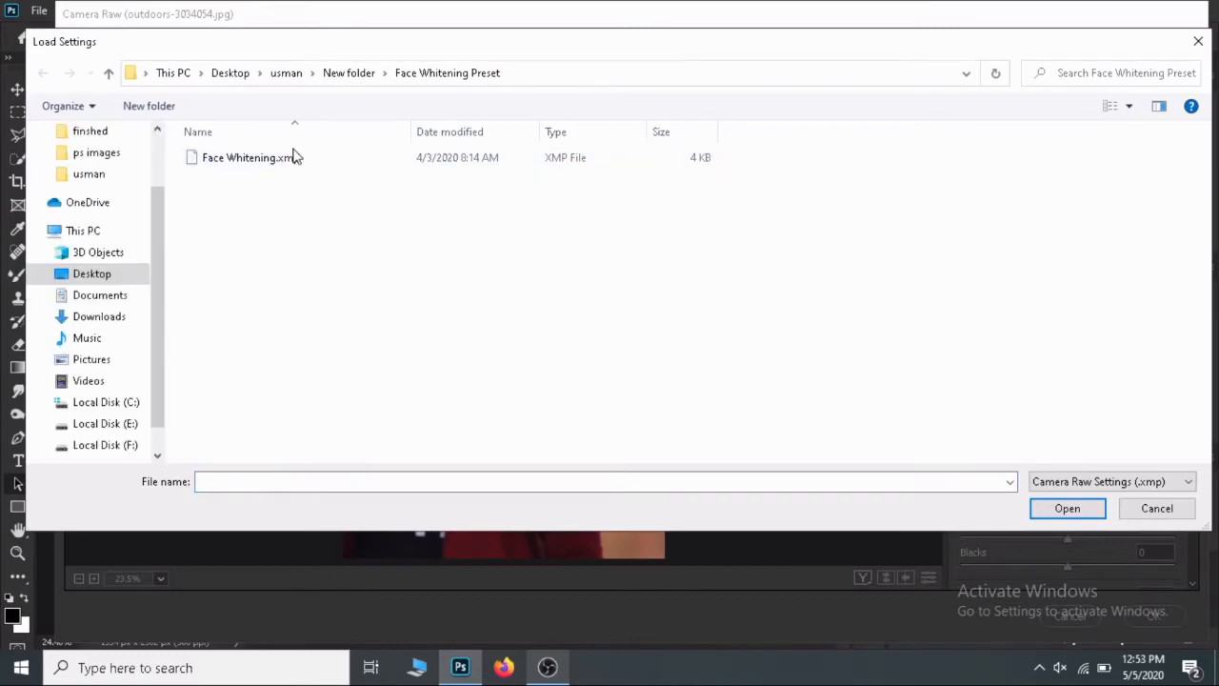
double_click(293, 160)
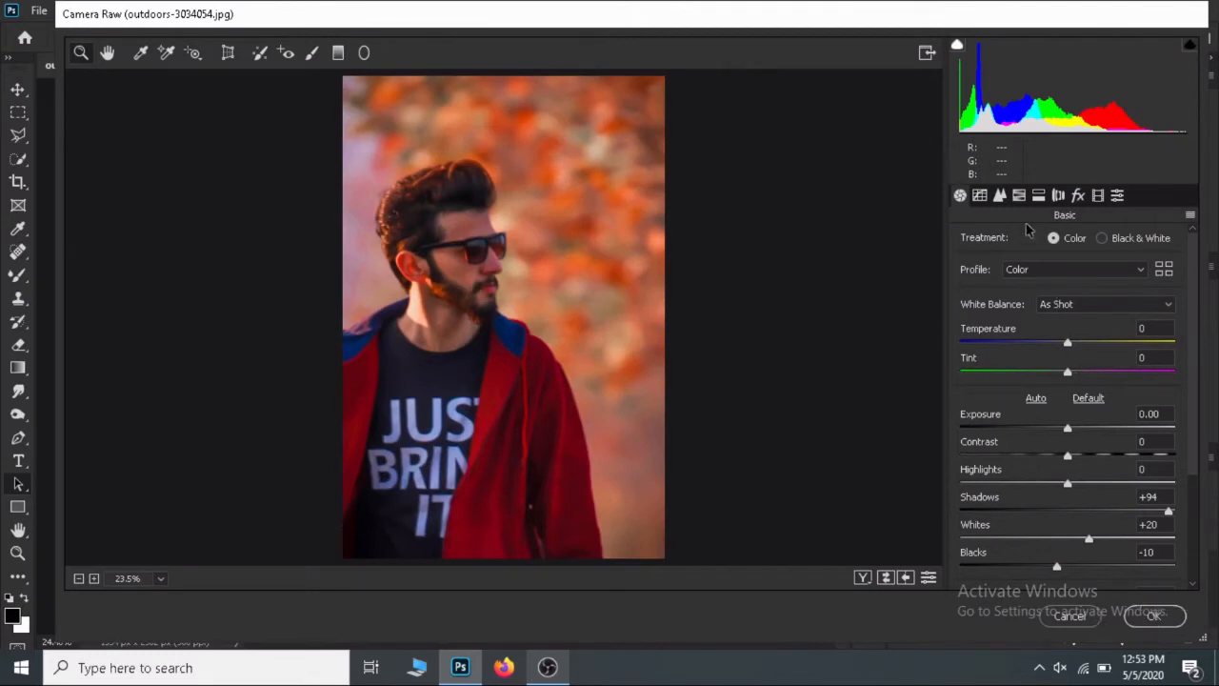
- Set the HSL saturation of Yellows to -32 and Greens to -43, and apply the Camera Raw adjustments
left_click(1018, 195)
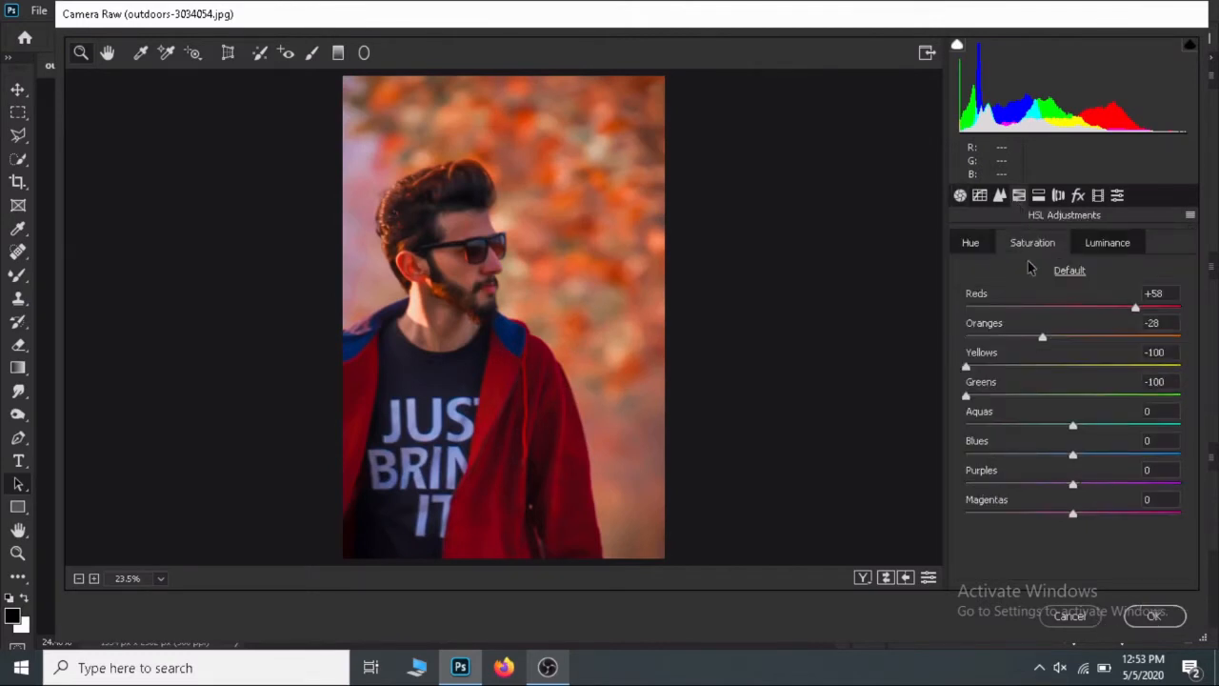
mouse_move(1026, 371)
left_mouse_down()
mouse_move(1038, 372)
mouse_move(980, 371)
mouse_move(1041, 369)
left_mouse_up()
left_click_drag(967, 395, 1025, 395)
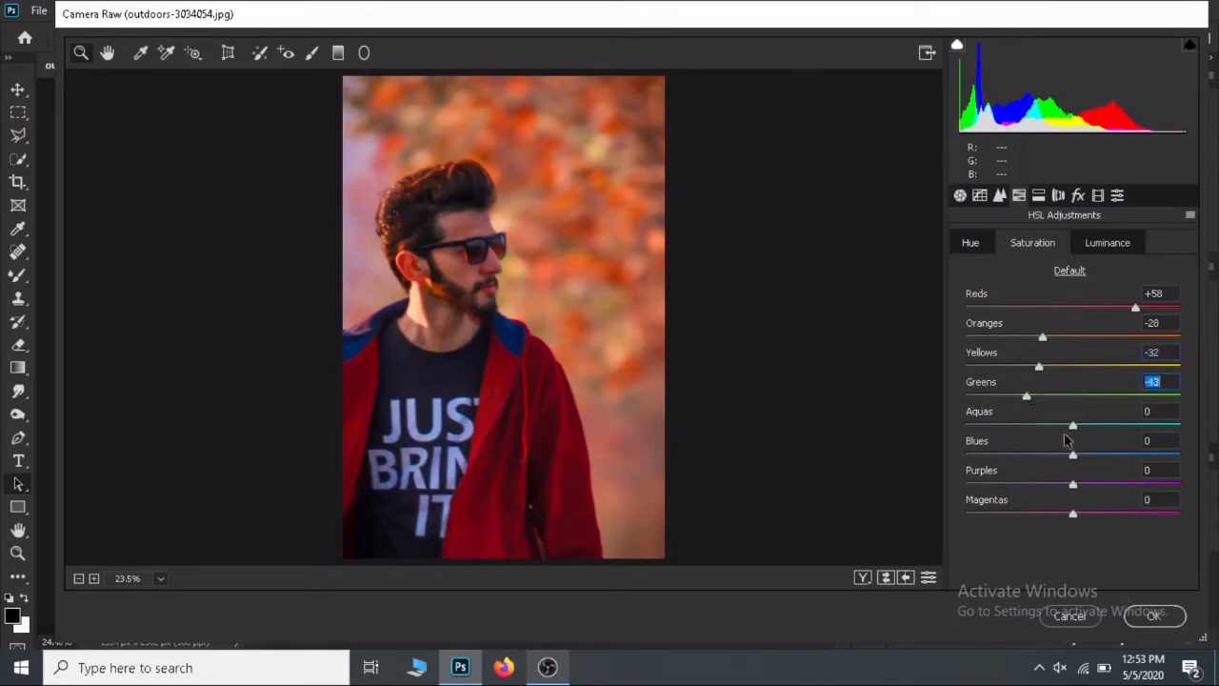
left_click(1160, 616)
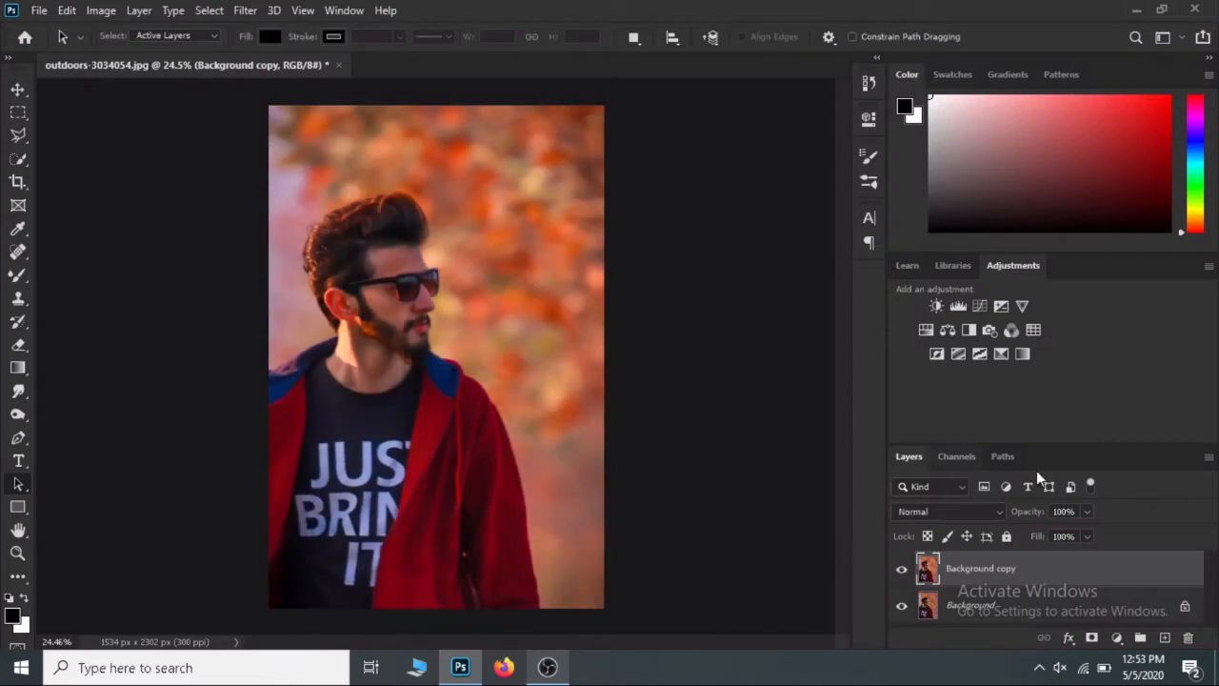
- Duplicate the Background copy layer and select the man's face, ear, beard and neck on it with Quick Selection
left_click_drag(1170, 566, 1164, 637)
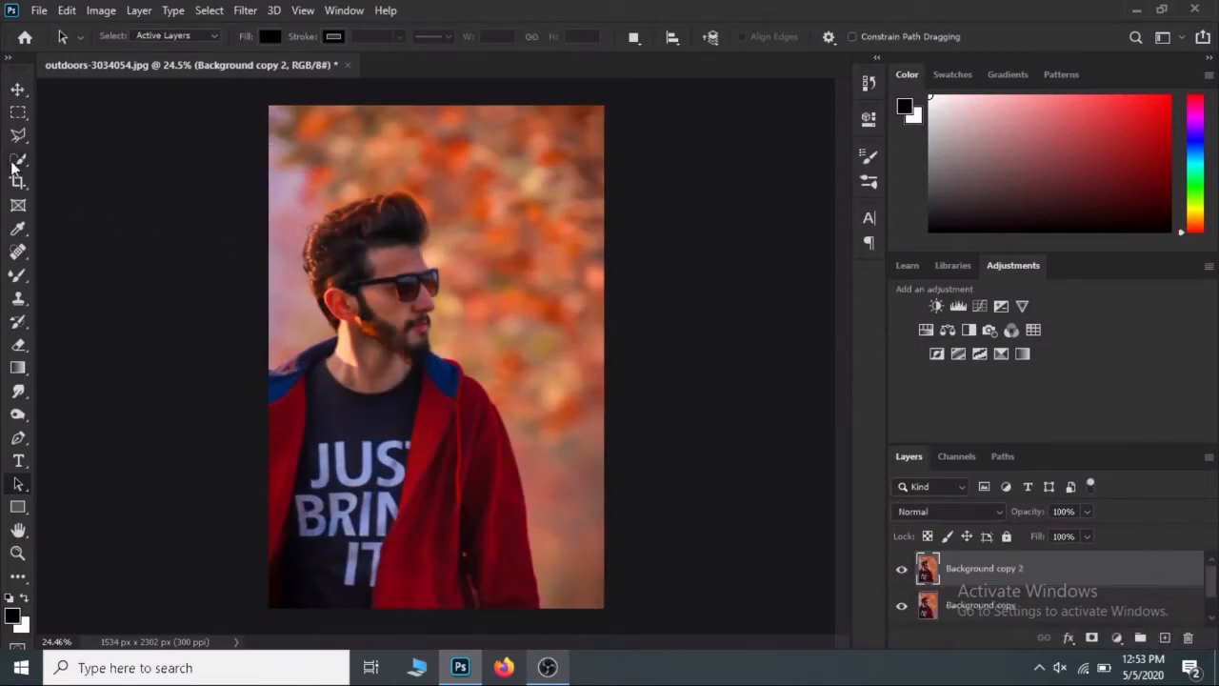
key("z")
left_click(421, 281)
left_click(421, 281)
left_click(421, 281)
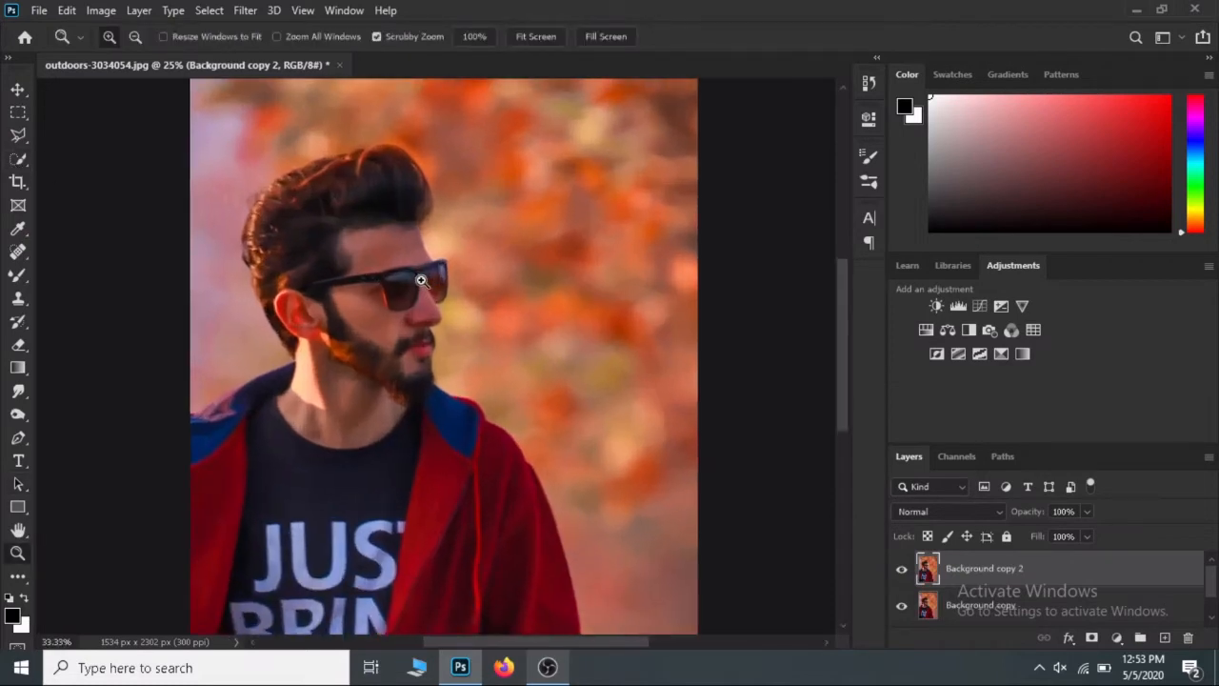
left_click(421, 281)
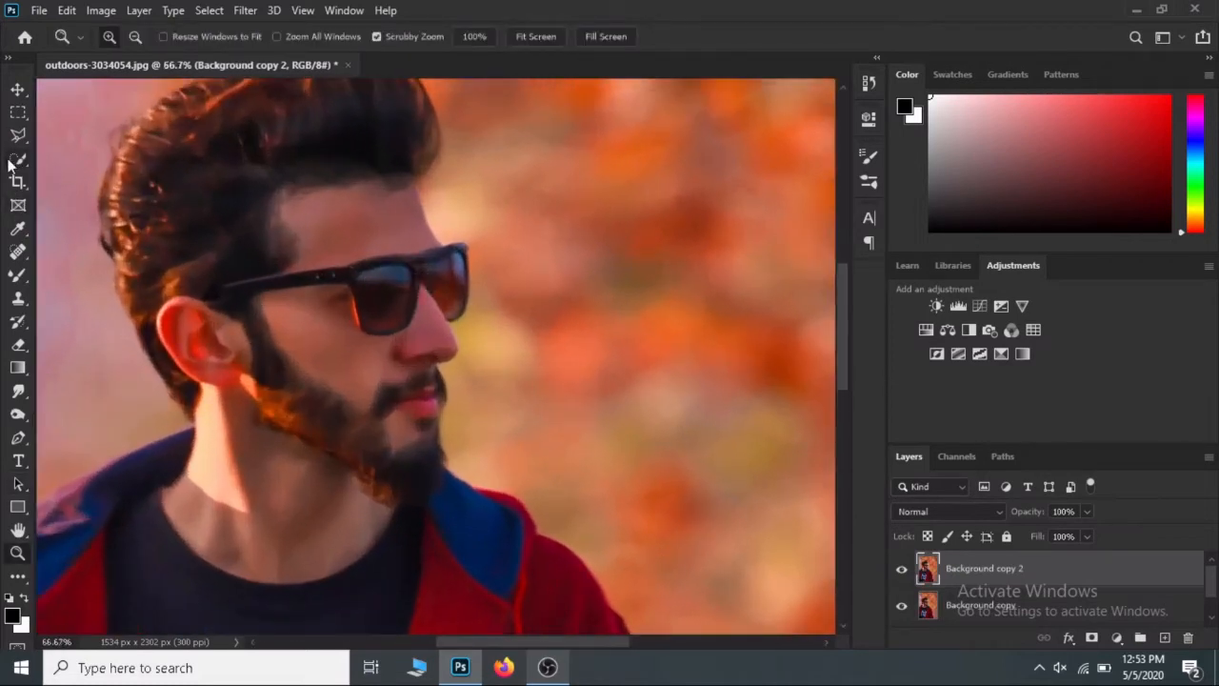
left_click(18, 158)
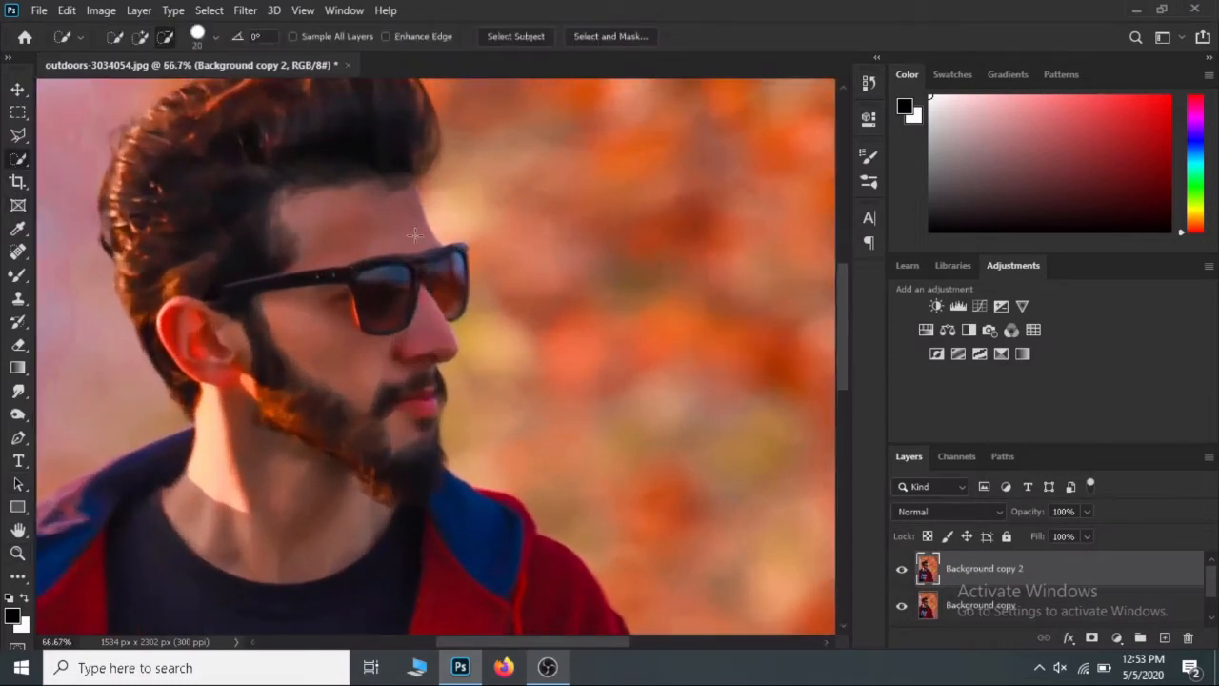
left_click(140, 36)
mouse_move(357, 218)
left_mouse_down()
mouse_move(328, 228)
mouse_move(419, 205)
mouse_move(400, 195)
left_mouse_up()
mouse_move(328, 359)
left_mouse_down()
mouse_move(338, 328)
mouse_move(291, 334)
mouse_move(369, 377)
left_mouse_up()
left_click_drag(422, 417, 410, 431)
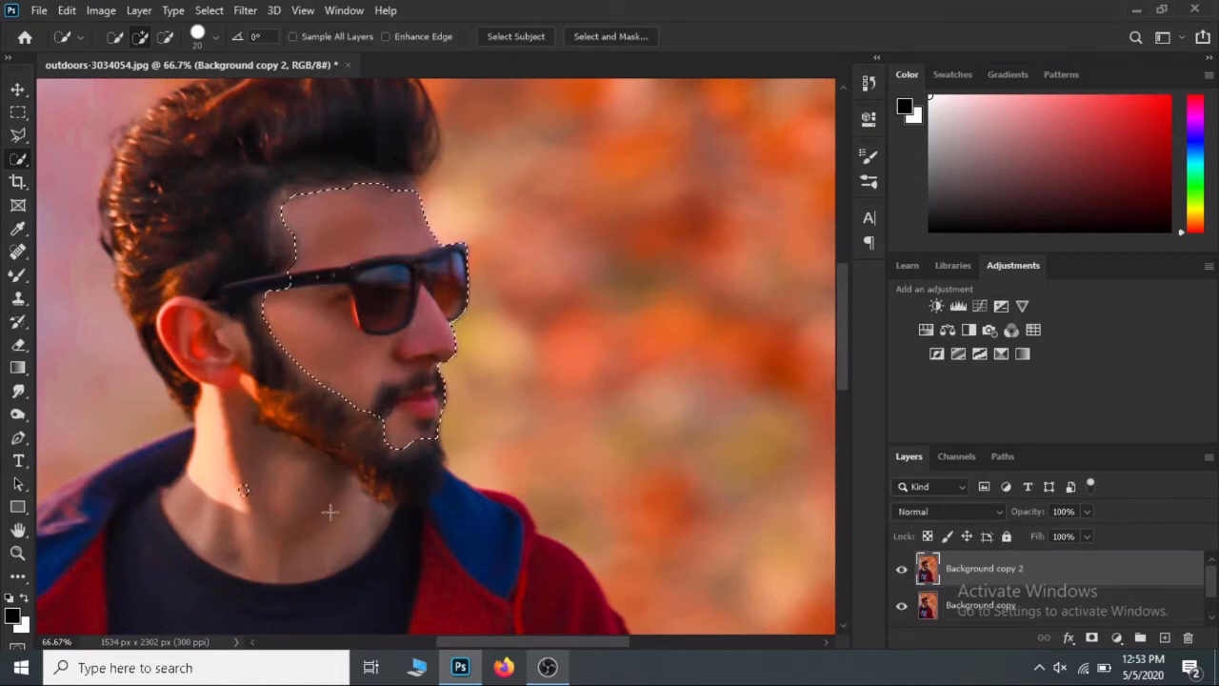
mouse_move(327, 508)
left_mouse_down()
mouse_move(264, 484)
mouse_move(256, 414)
left_mouse_up()
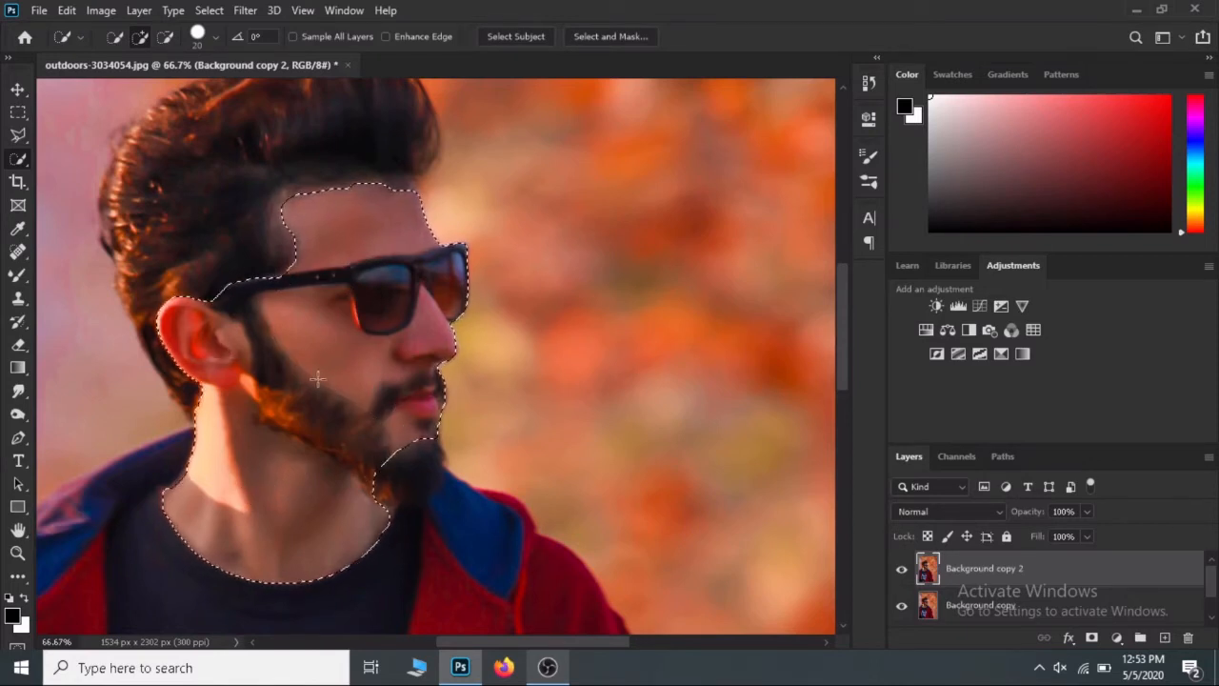
left_click_drag(391, 511, 415, 481)
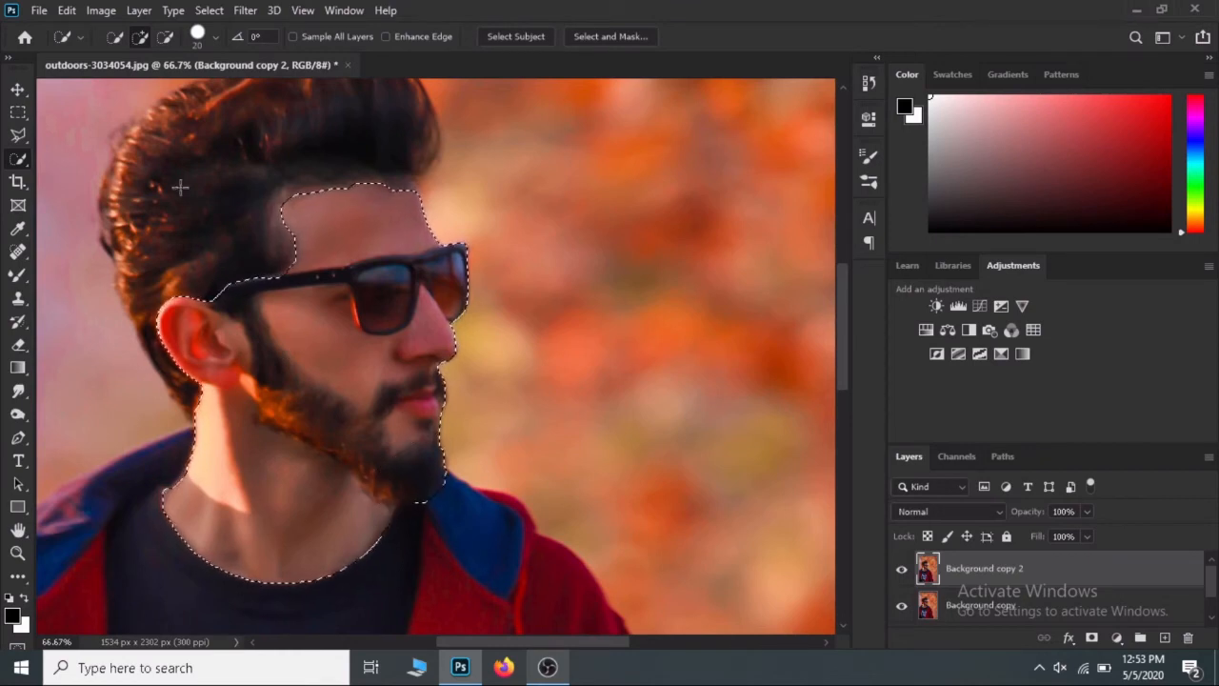
key("l")
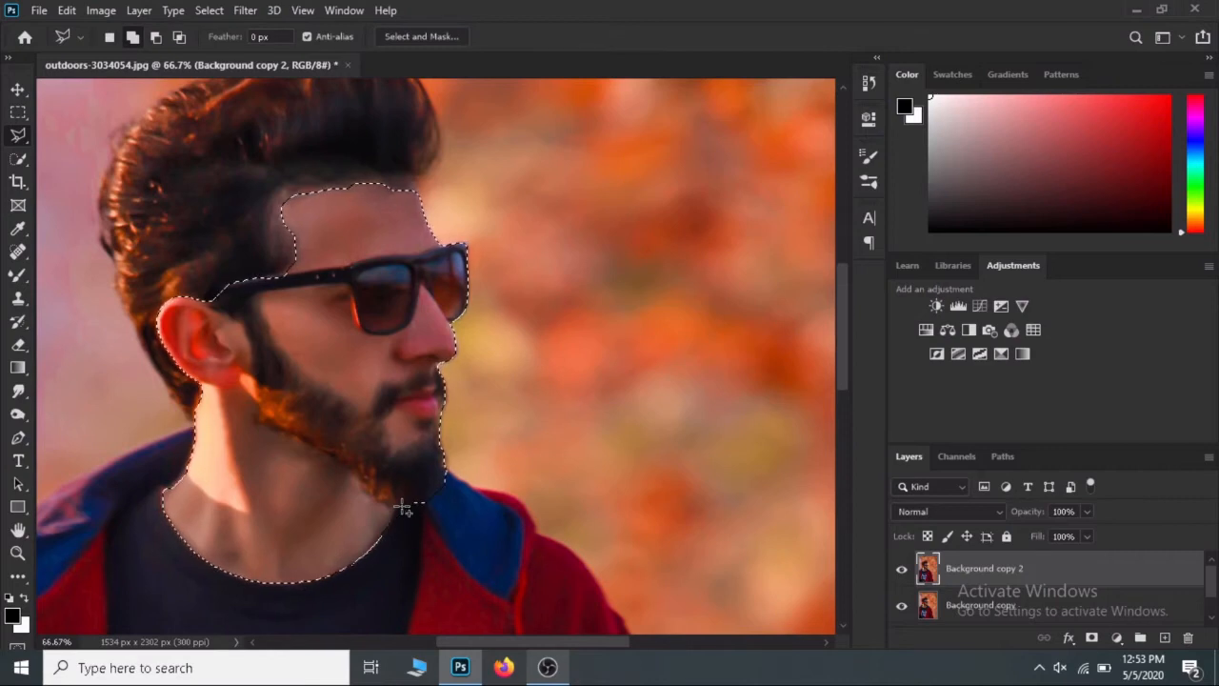
left_click(398, 506)
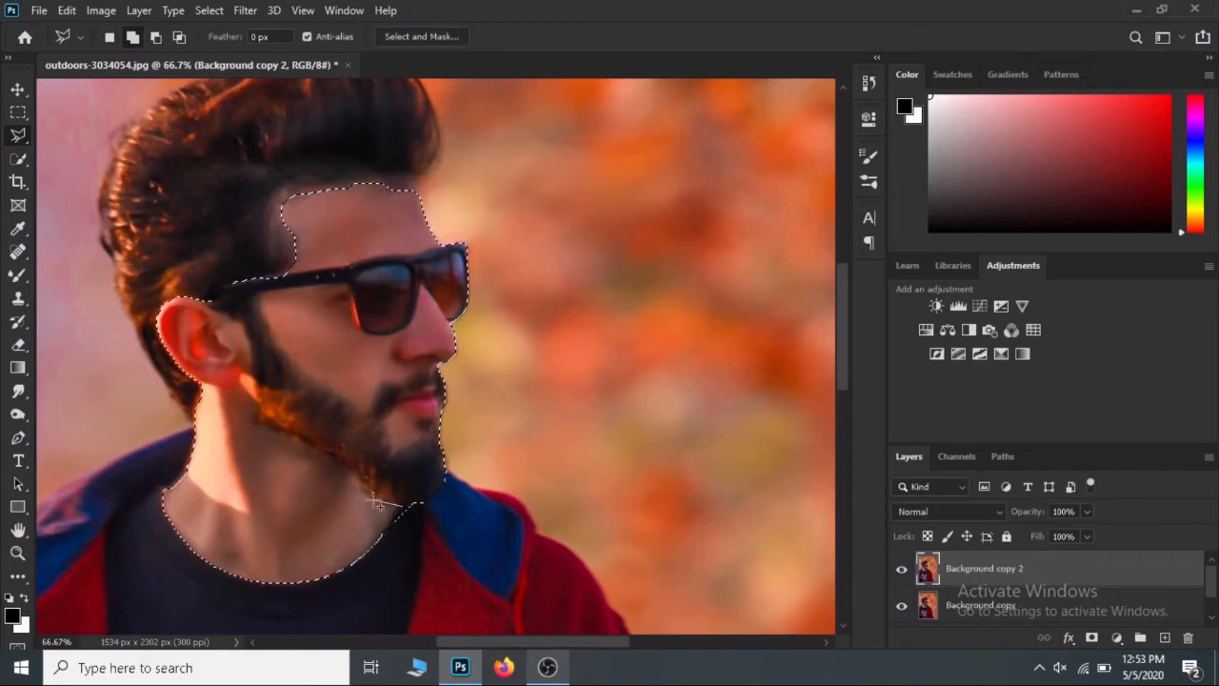
left_click(374, 499)
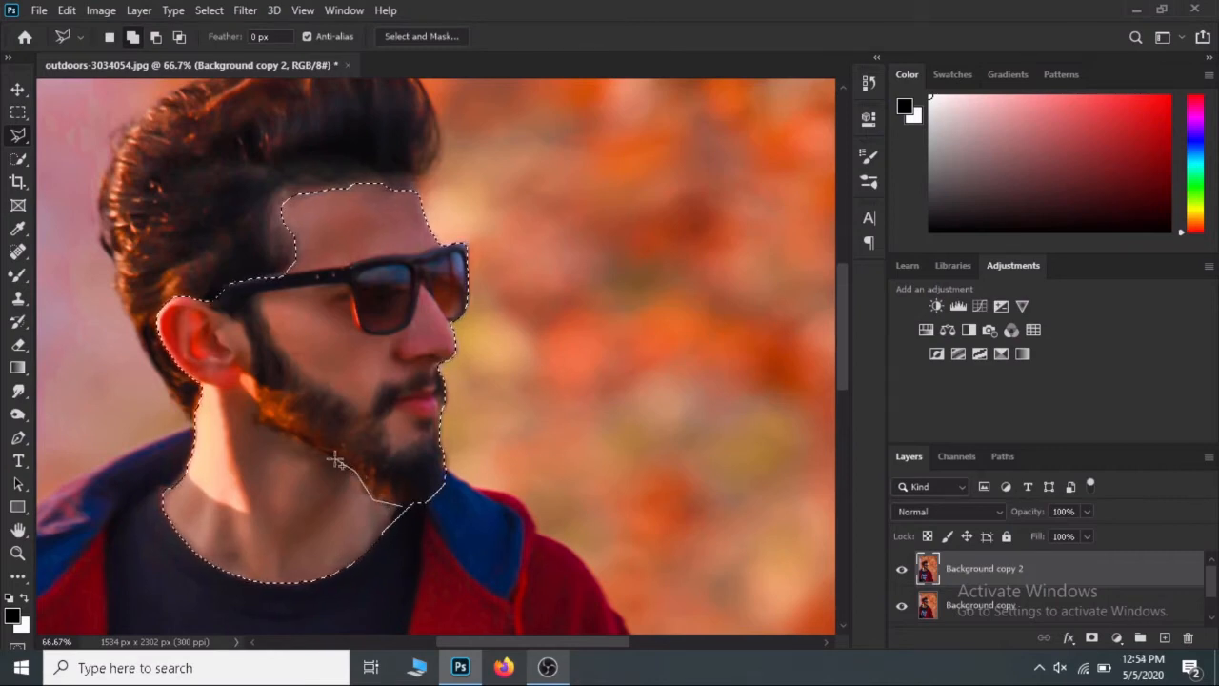
left_click(357, 469)
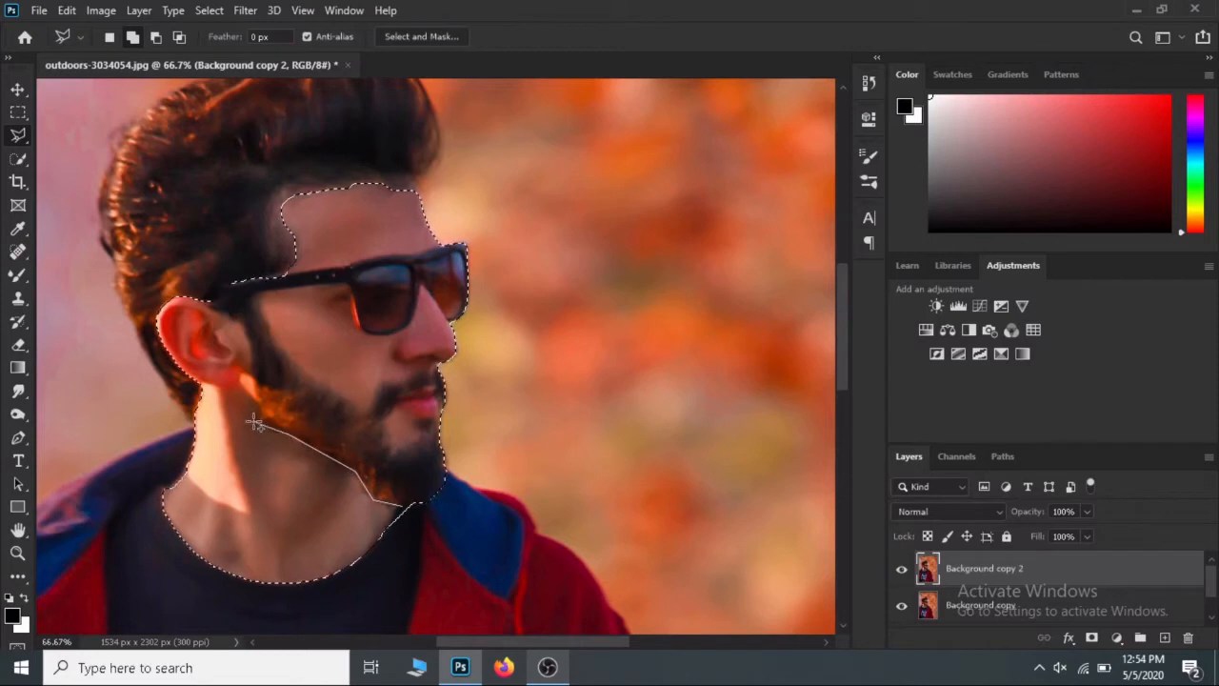
left_click(255, 421)
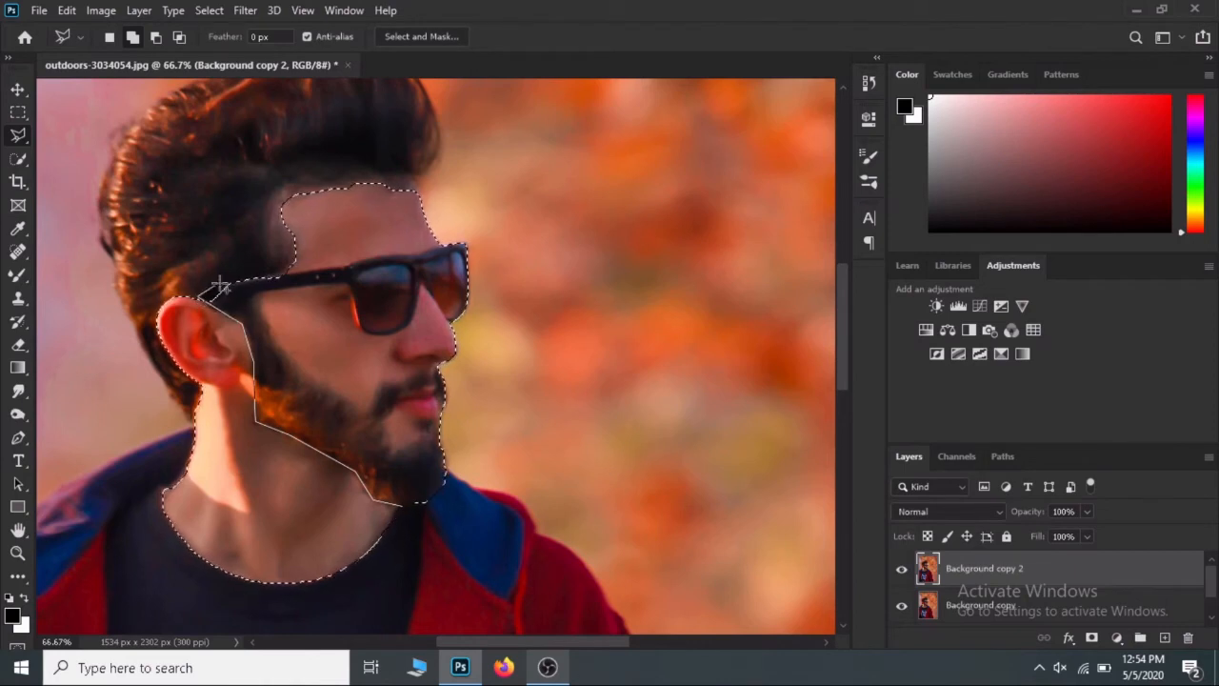
left_click(284, 266)
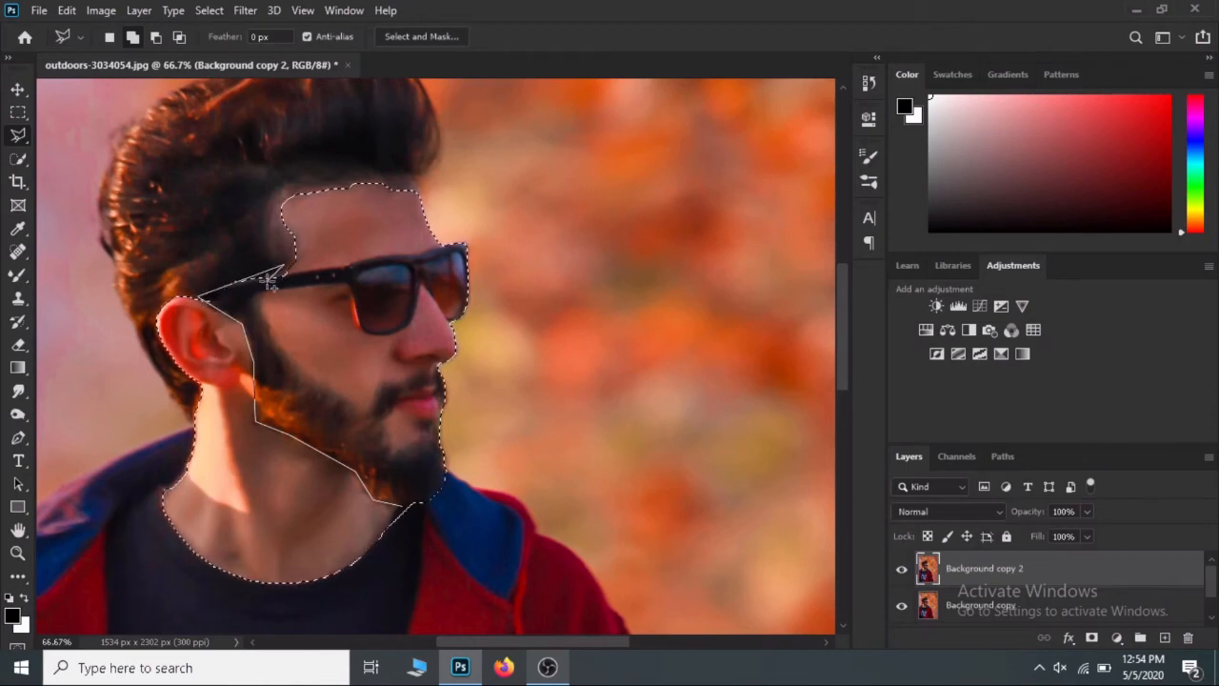
left_click(259, 297)
left_click(261, 309)
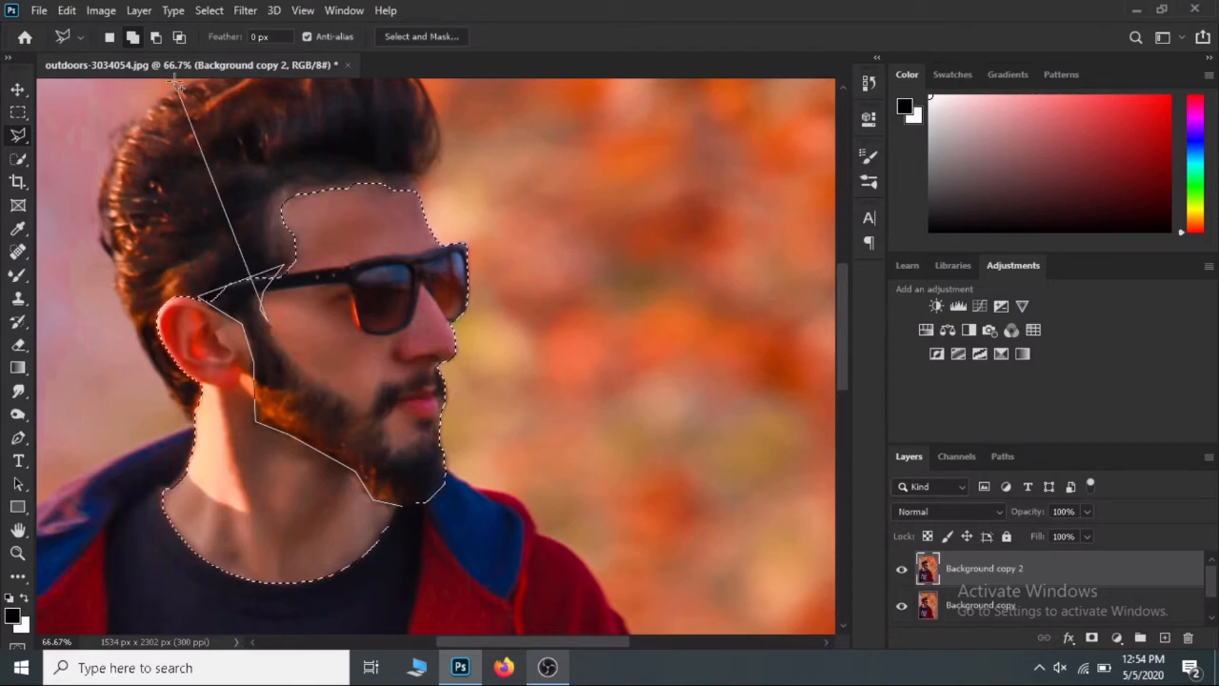
key("BackSpace")
key("BackSpace")
key("BackSpace")
key("BackSpace")
key("BackSpace")
key("BackSpace")
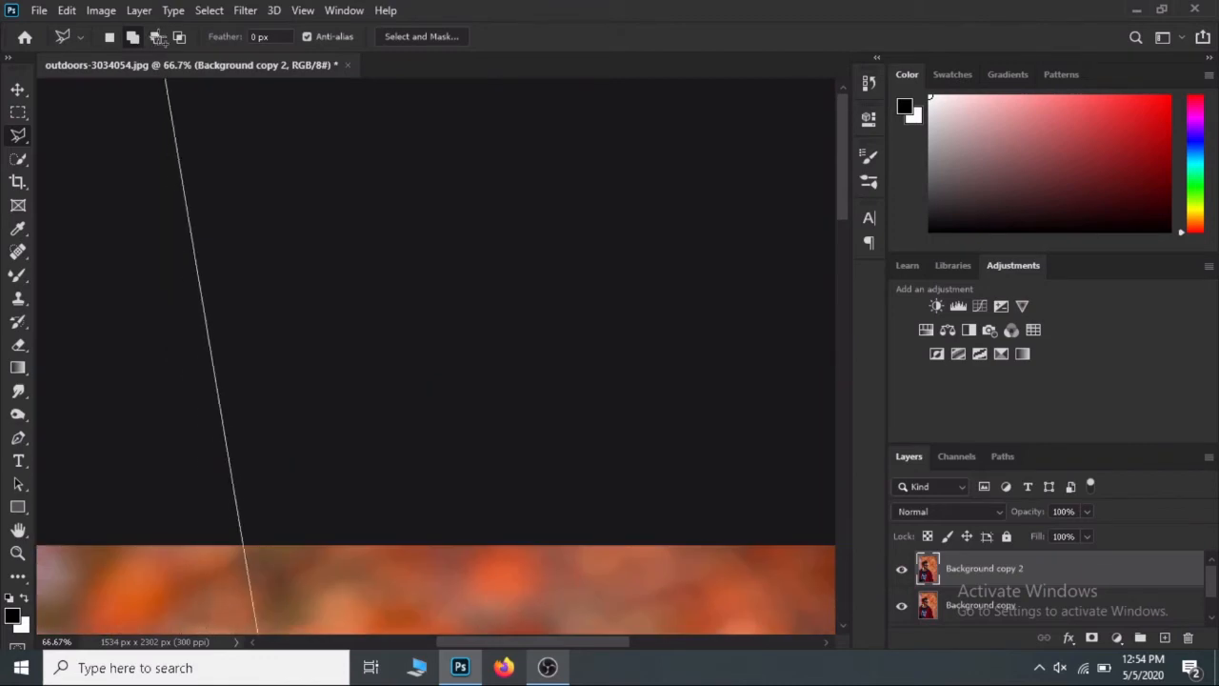
key("z")
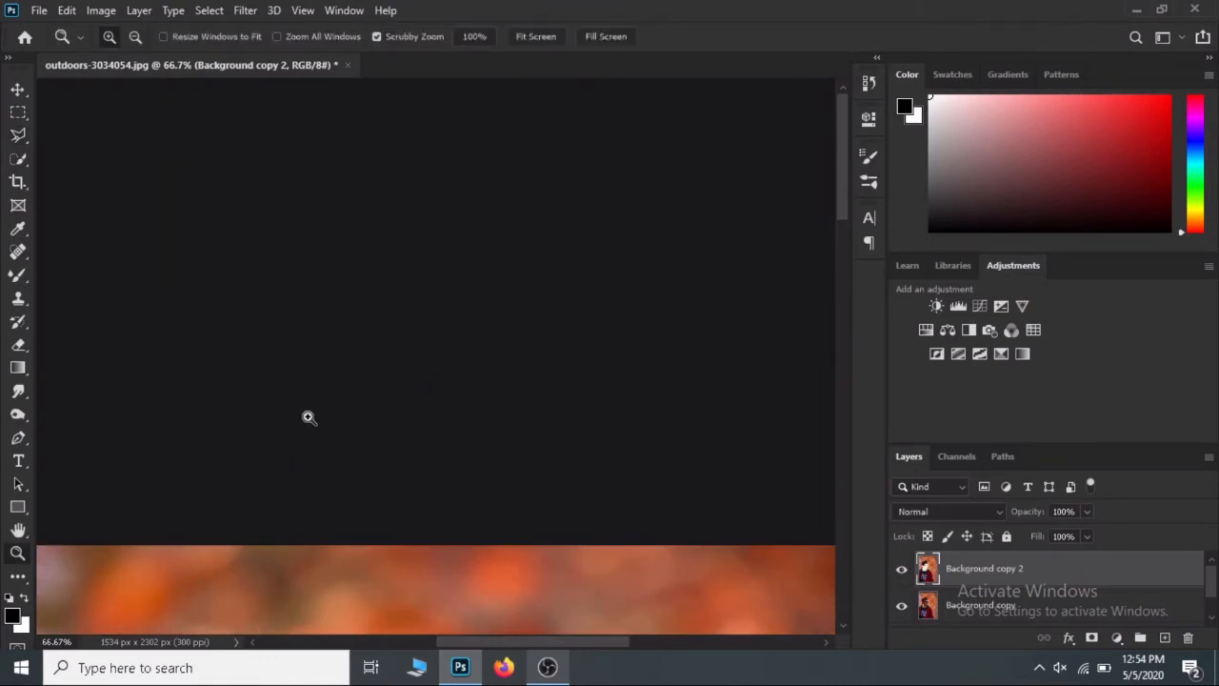
- Subtract the beard, sideburn, moustache and sunglasses from the face selection with the Polygonal Lasso
left_click_drag(337, 454, 354, 101)
left_click_drag(441, 238, 435, 142)
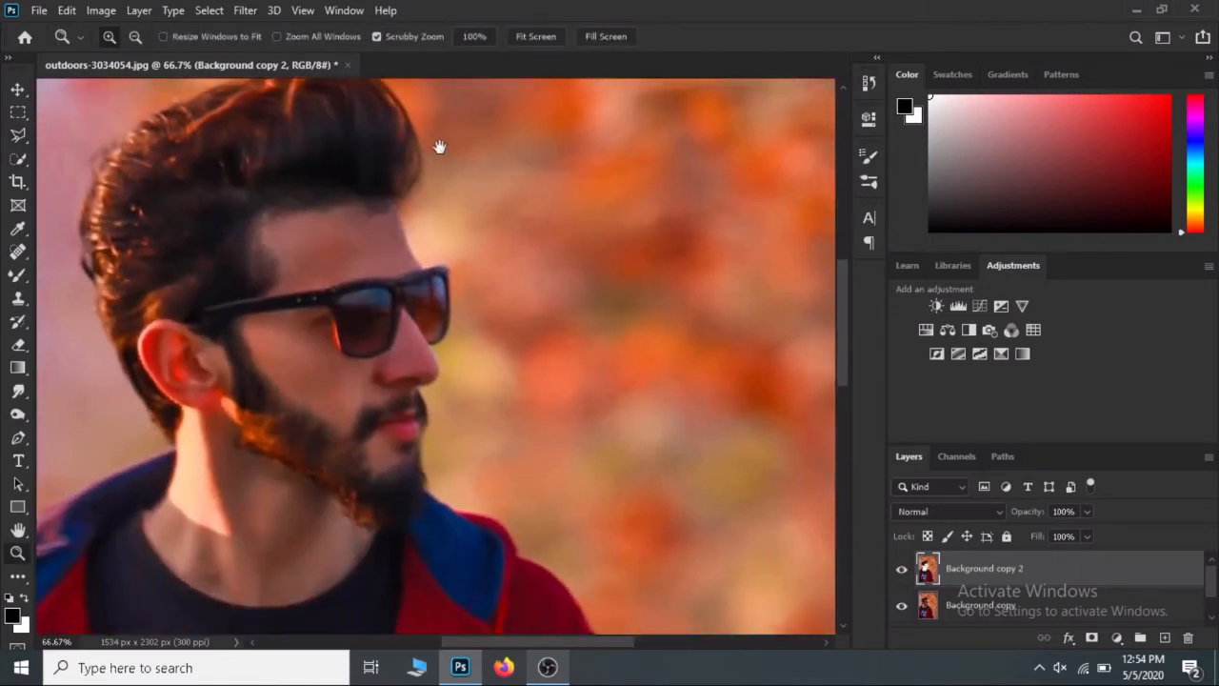
left_click(18, 134)
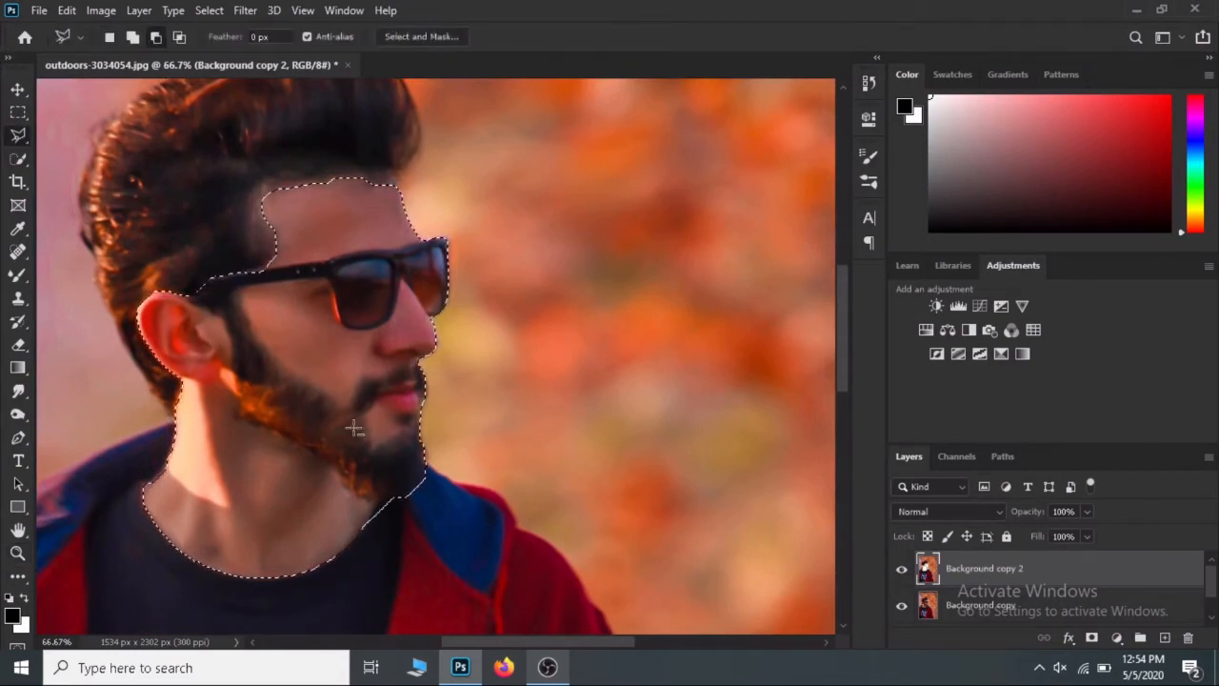
left_click(388, 500)
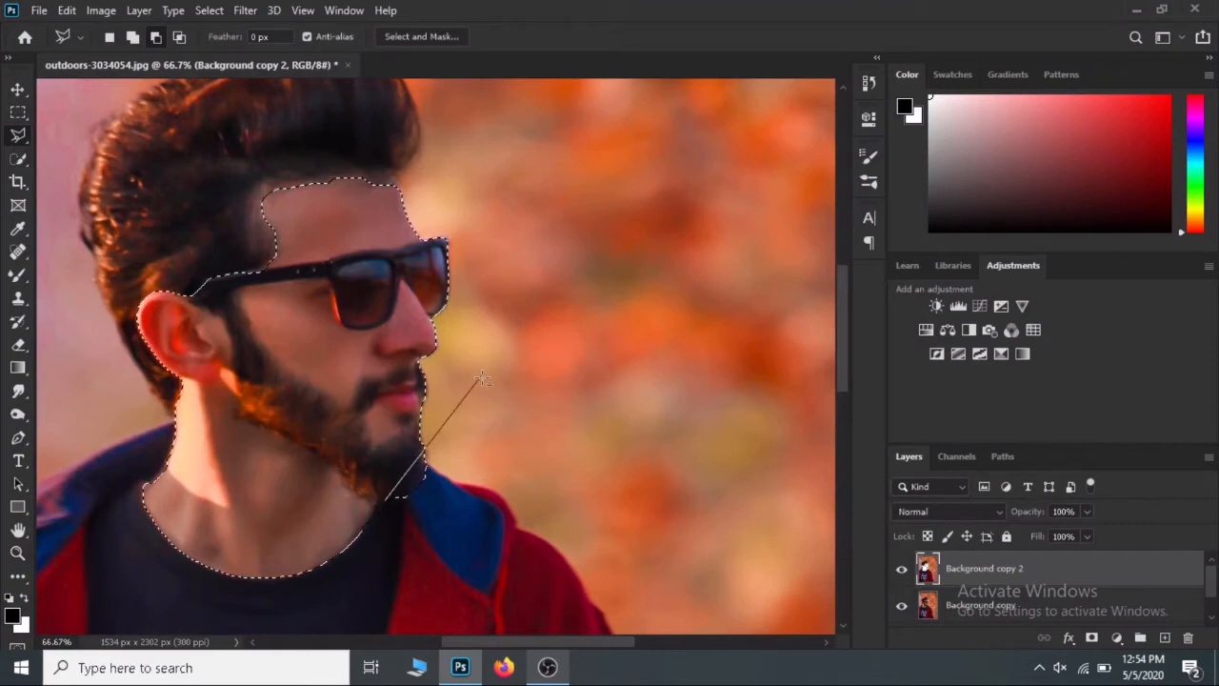
left_click(345, 488)
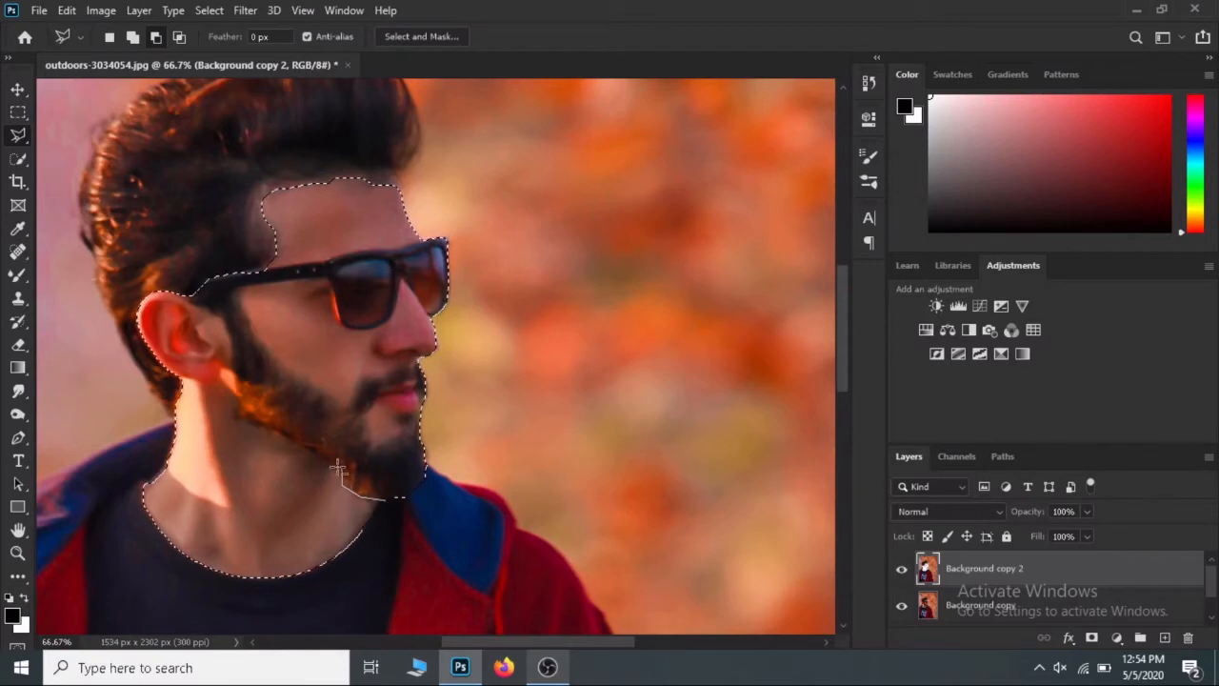
left_click(338, 469)
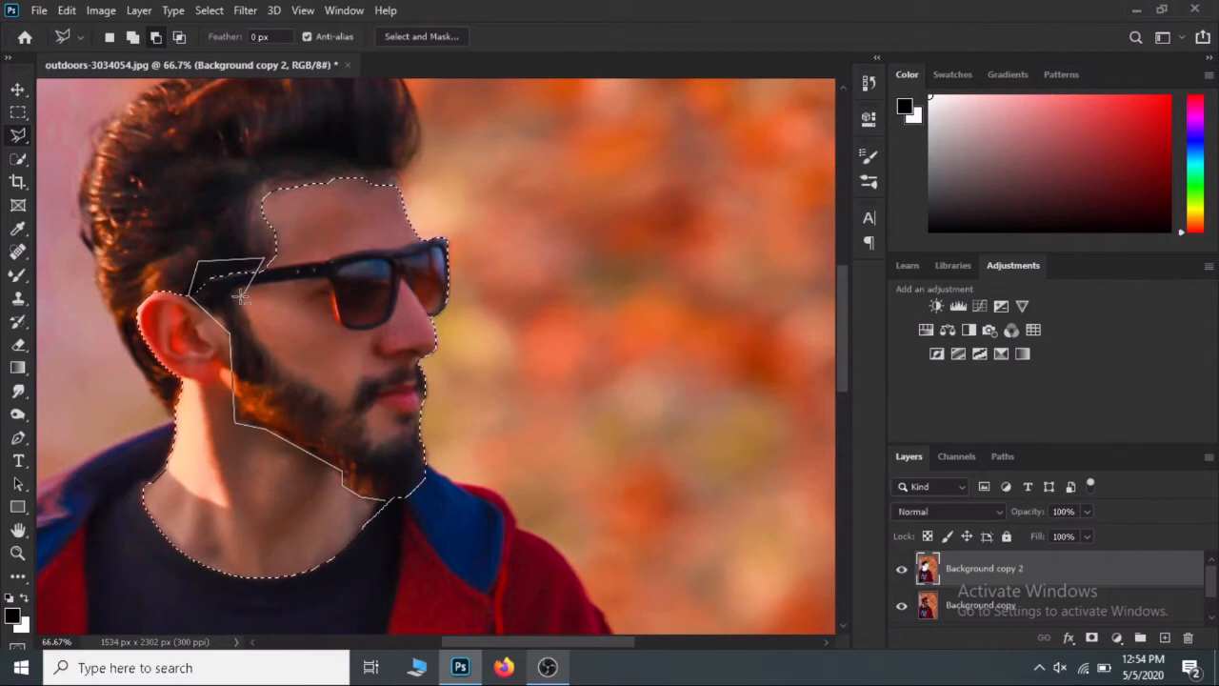
left_click(252, 329)
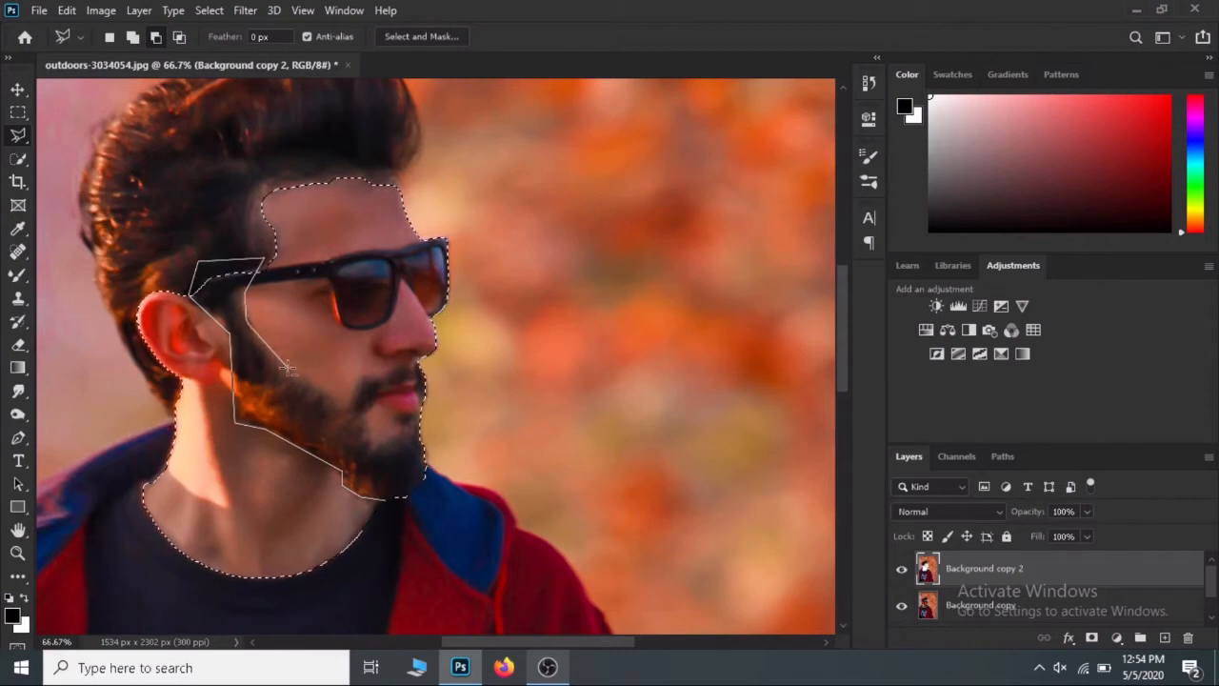
left_click(350, 404)
left_click(385, 500)
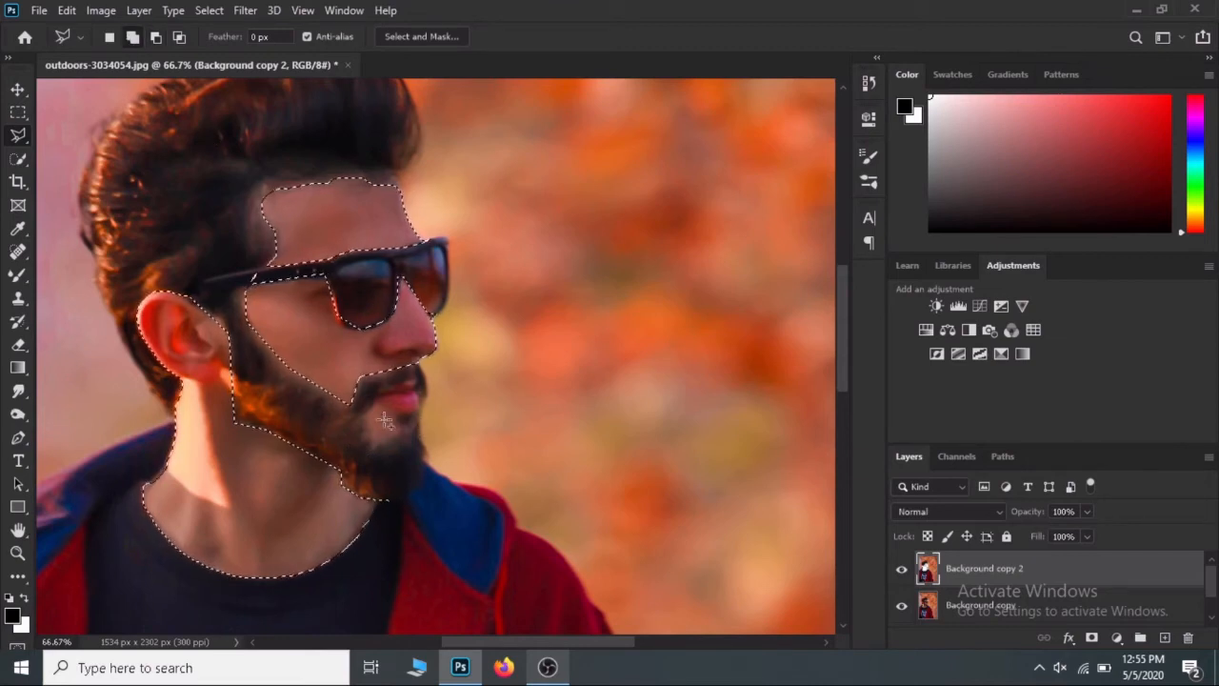
- Add the small patch of bare skin below the lower lip to the selection with the Polygonal Lasso
left_click(366, 411)
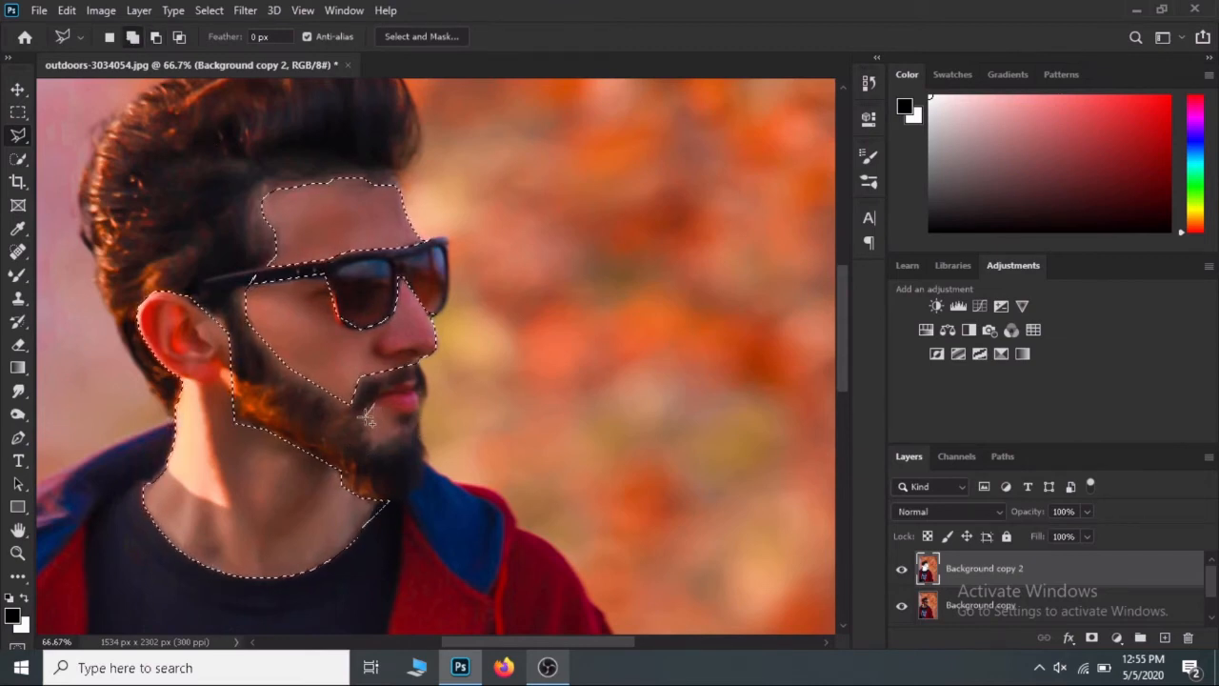
left_click(370, 440)
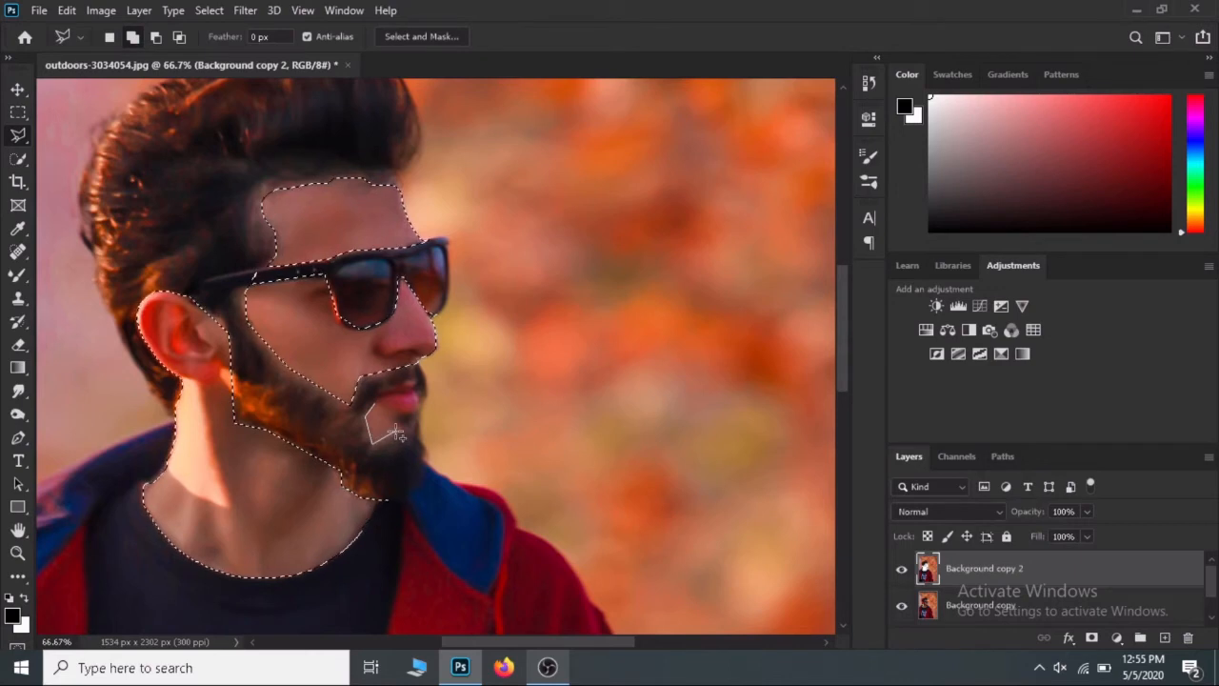
left_click(369, 408)
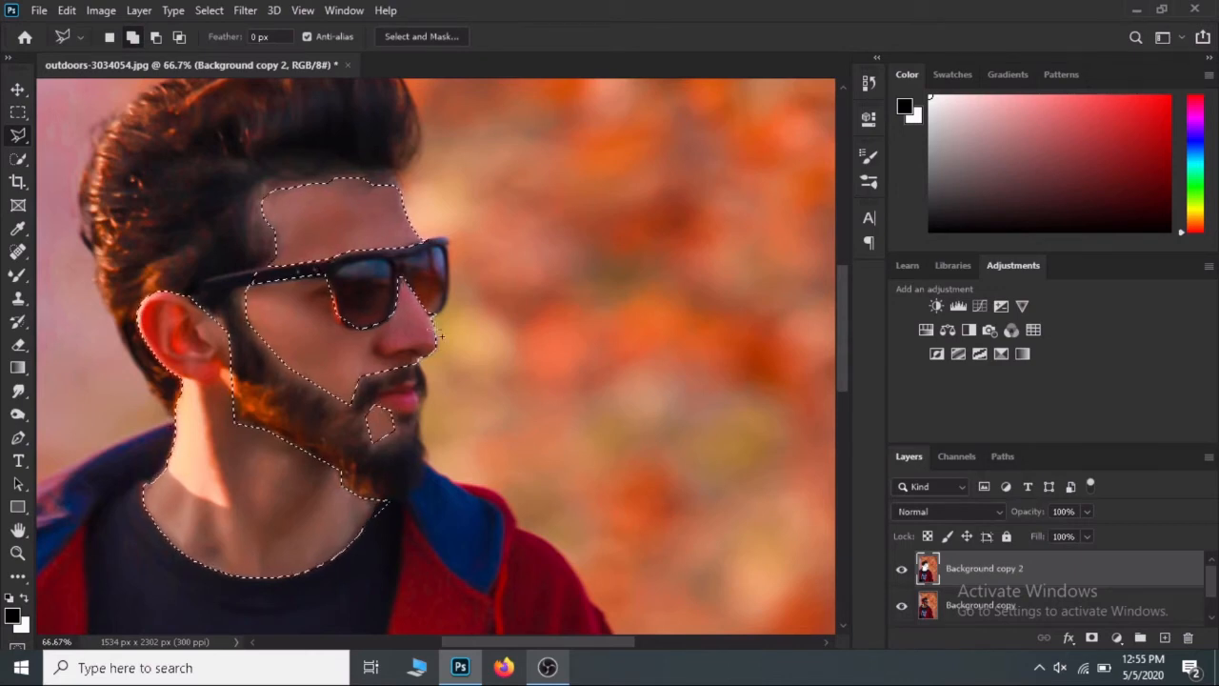
key("z")
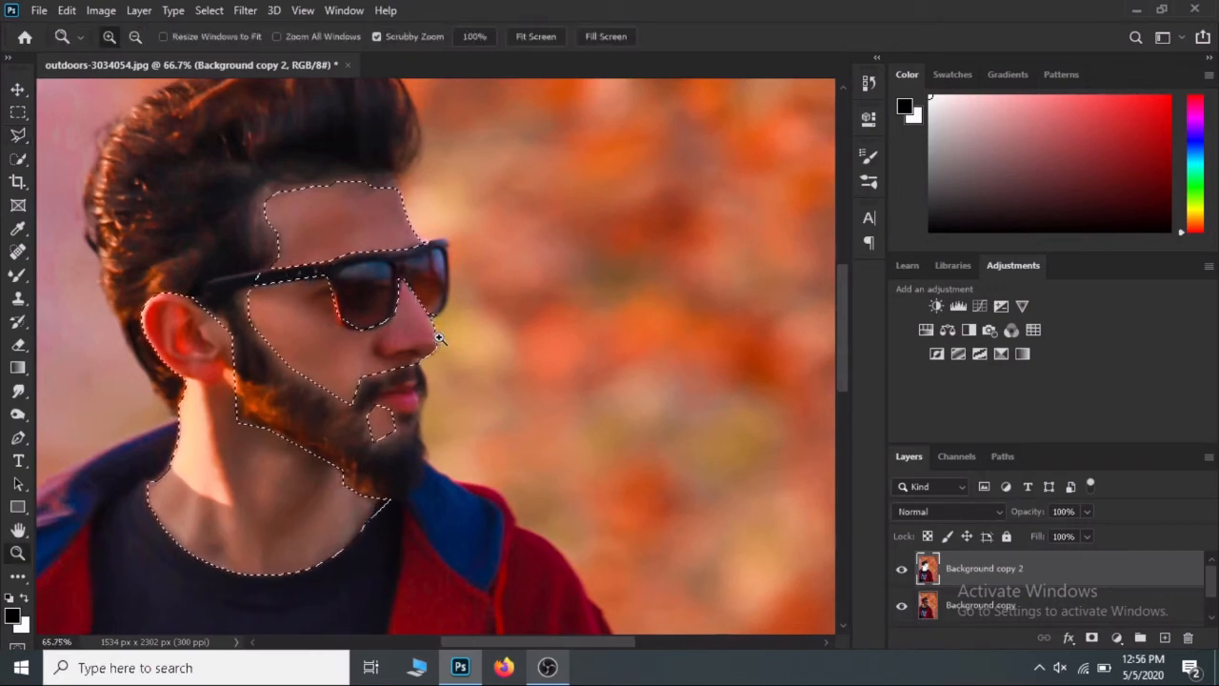
left_click_drag(446, 345, 426, 341)
left_click(245, 10)
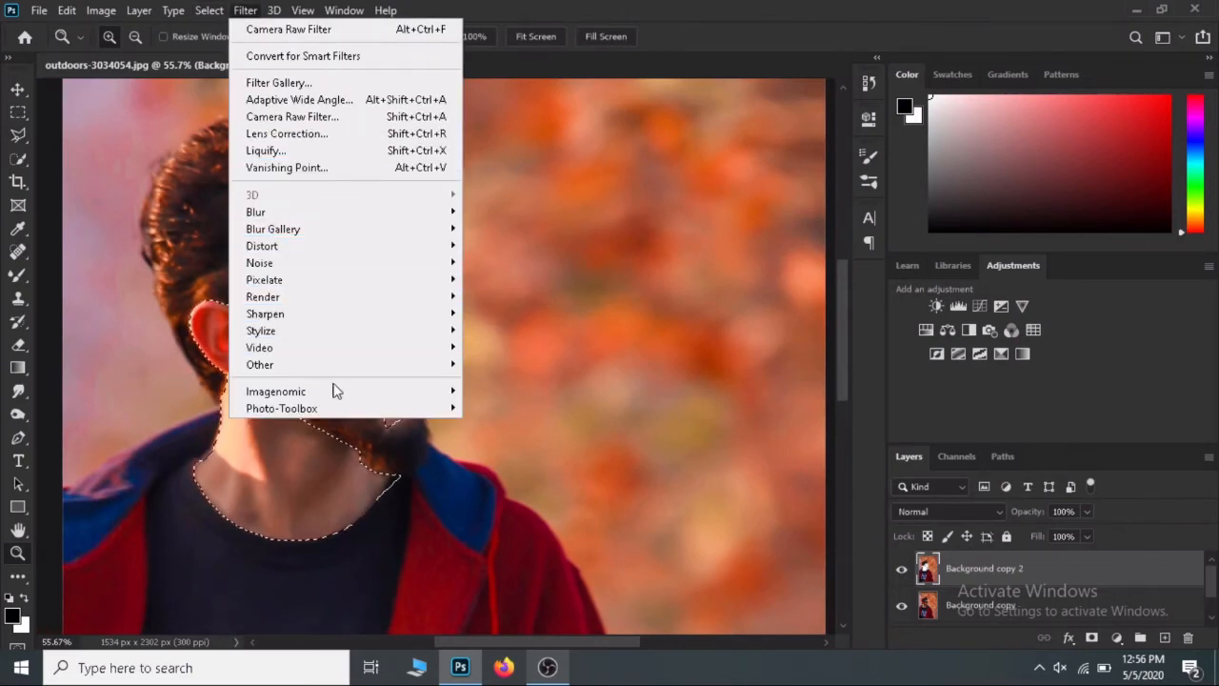
mouse_move(370, 392)
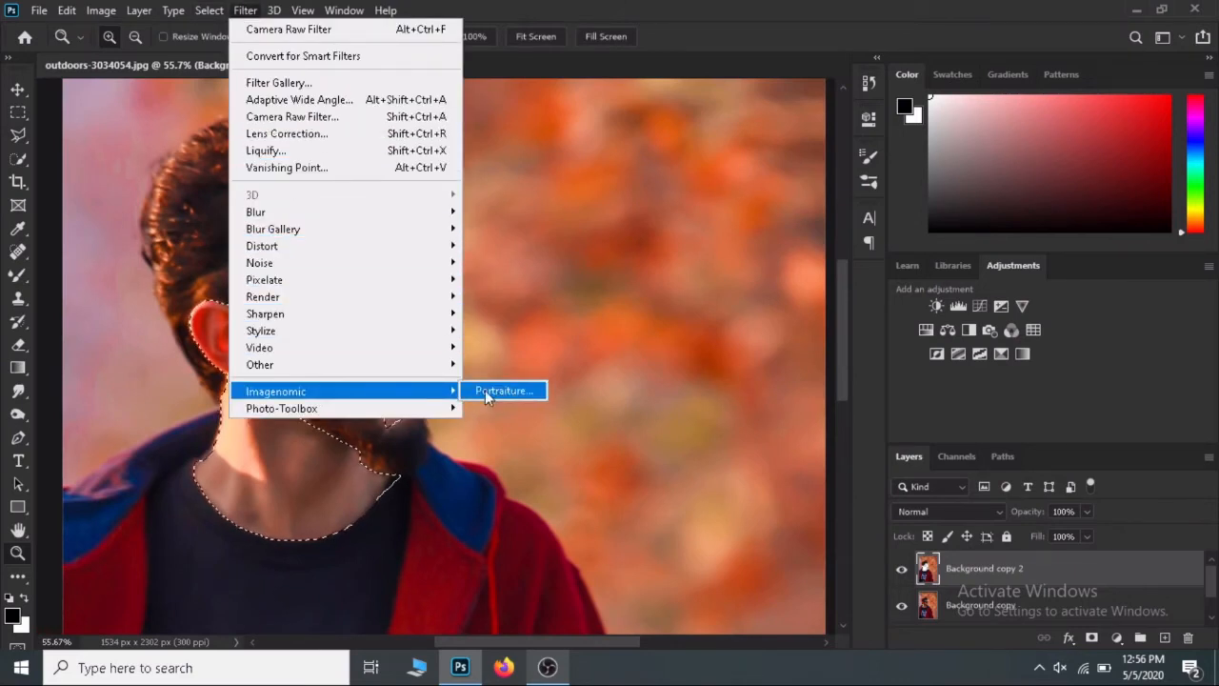
left_click(480, 392)
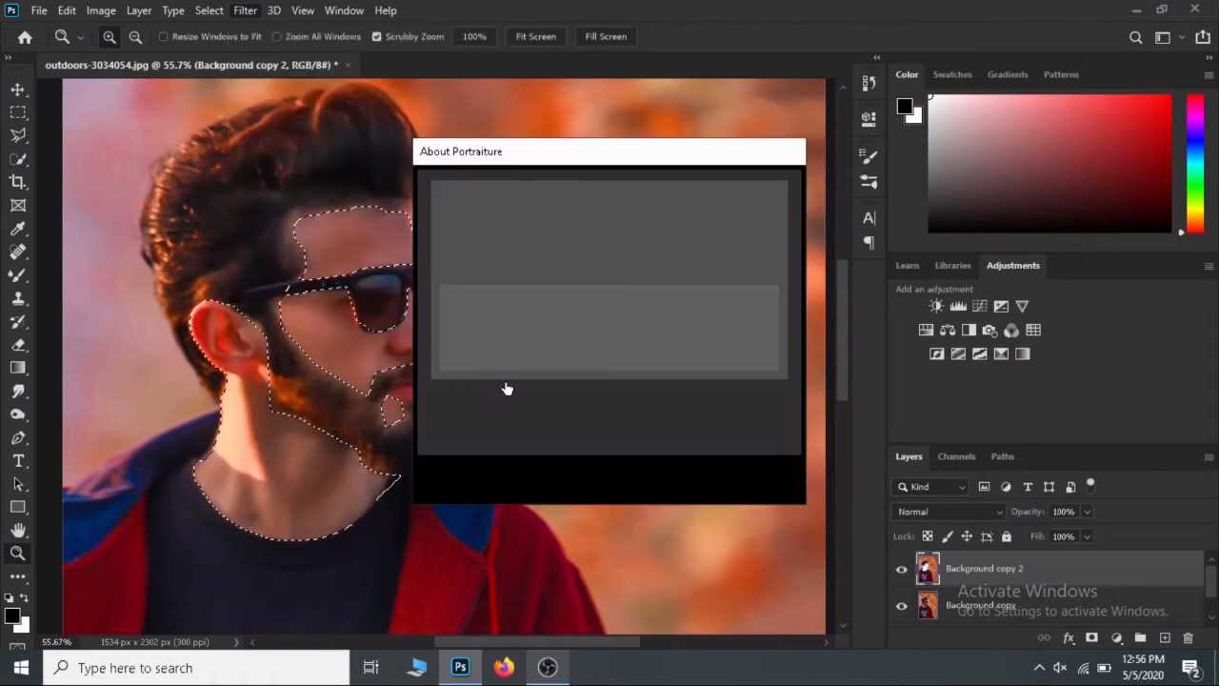
left_click(745, 484)
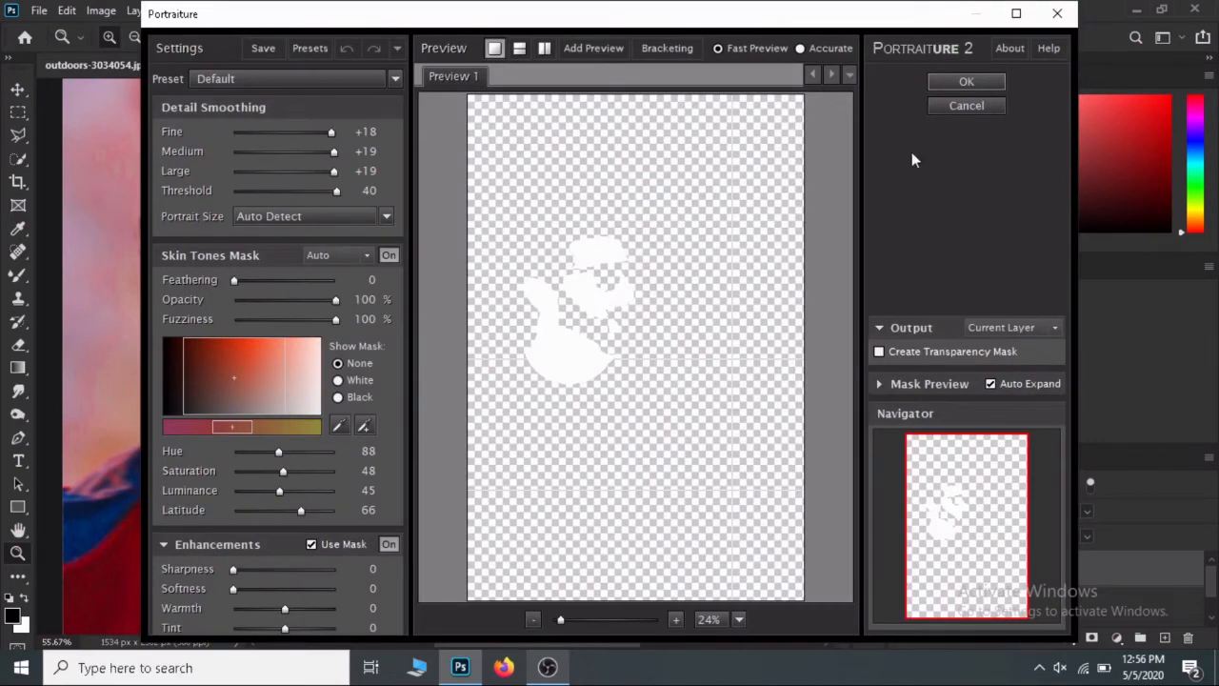
left_click(1057, 14)
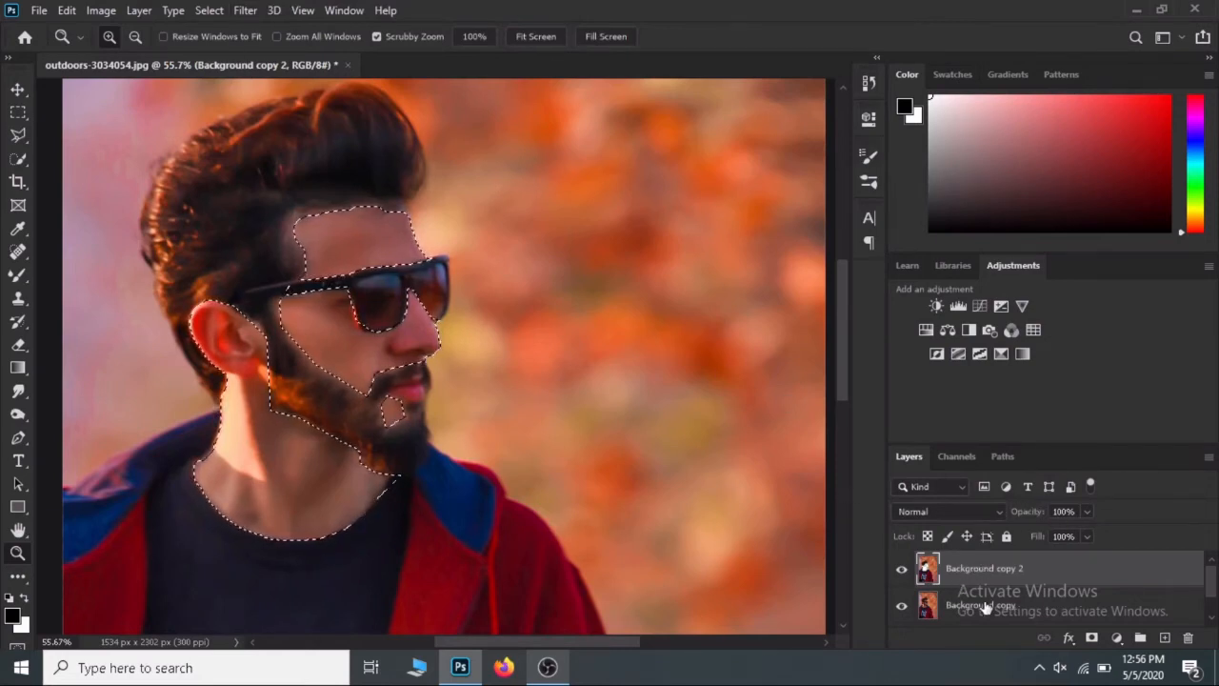
- Delete the Background copy 2 layer while keeping the skin selection active
left_click(926, 595)
left_click(246, 11)
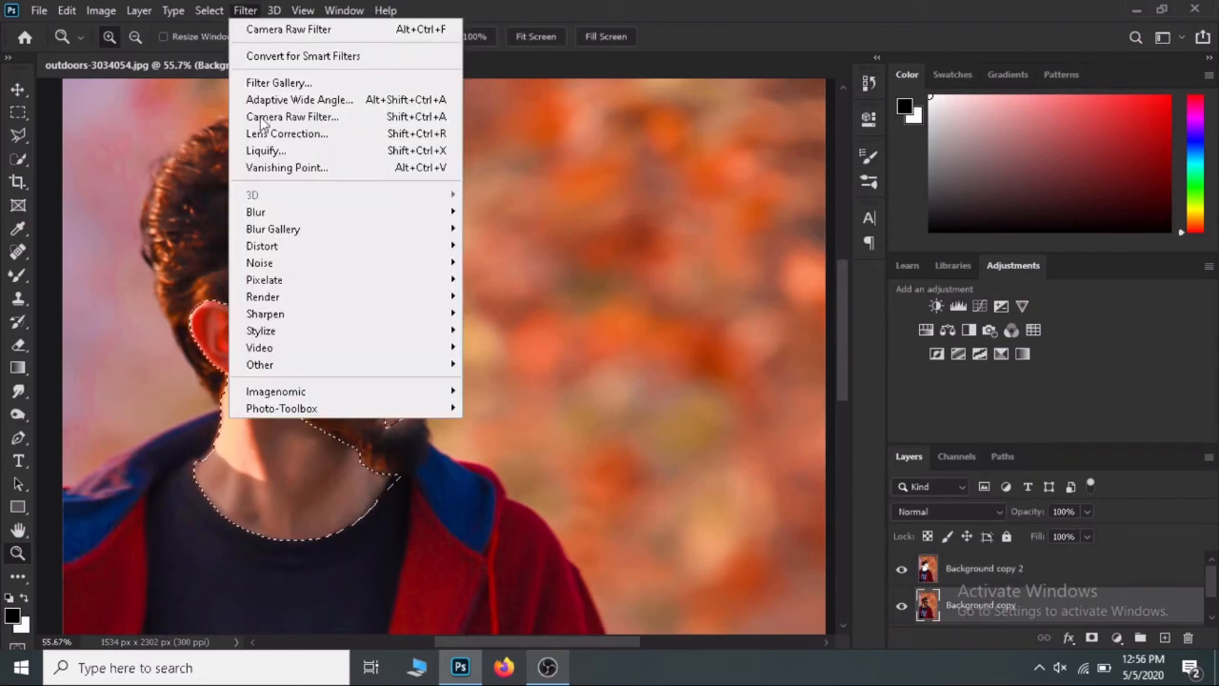
left_click_drag(1146, 574, 1192, 637)
- Apply Portraiture to the selected skin on the Background copy layer with Fine +19, Large +20, Threshold 40 and increased Medium smoothing
left_click(246, 11)
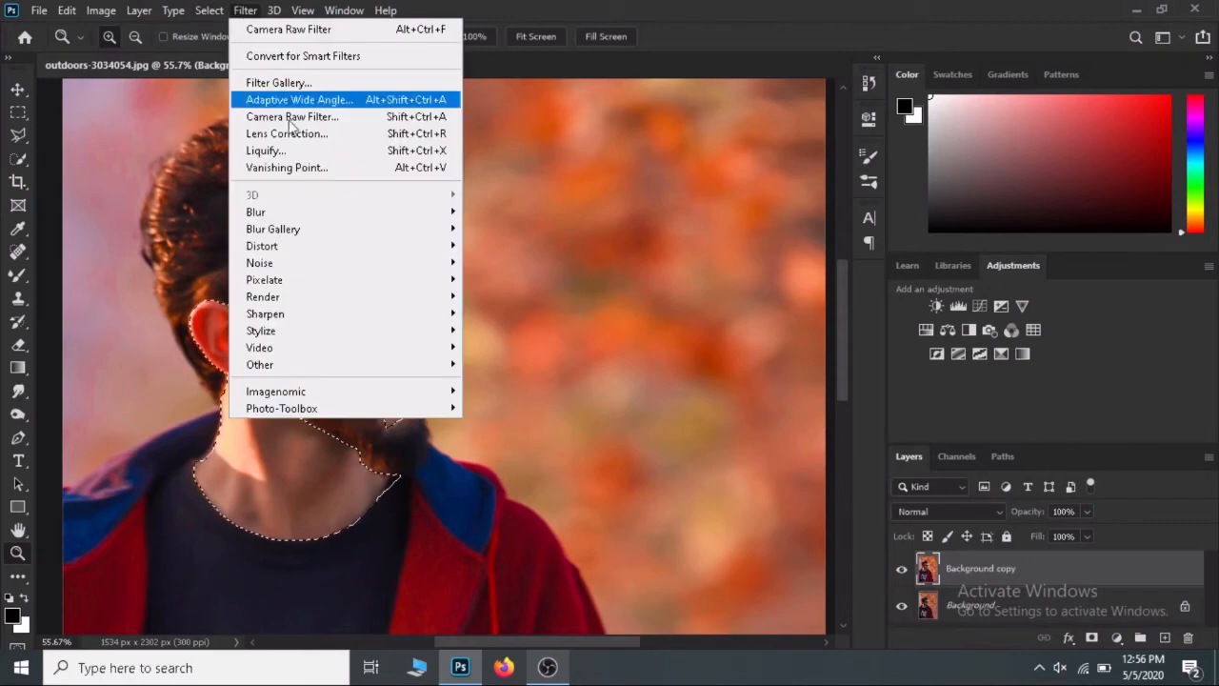
mouse_move(286, 392)
left_click(514, 390)
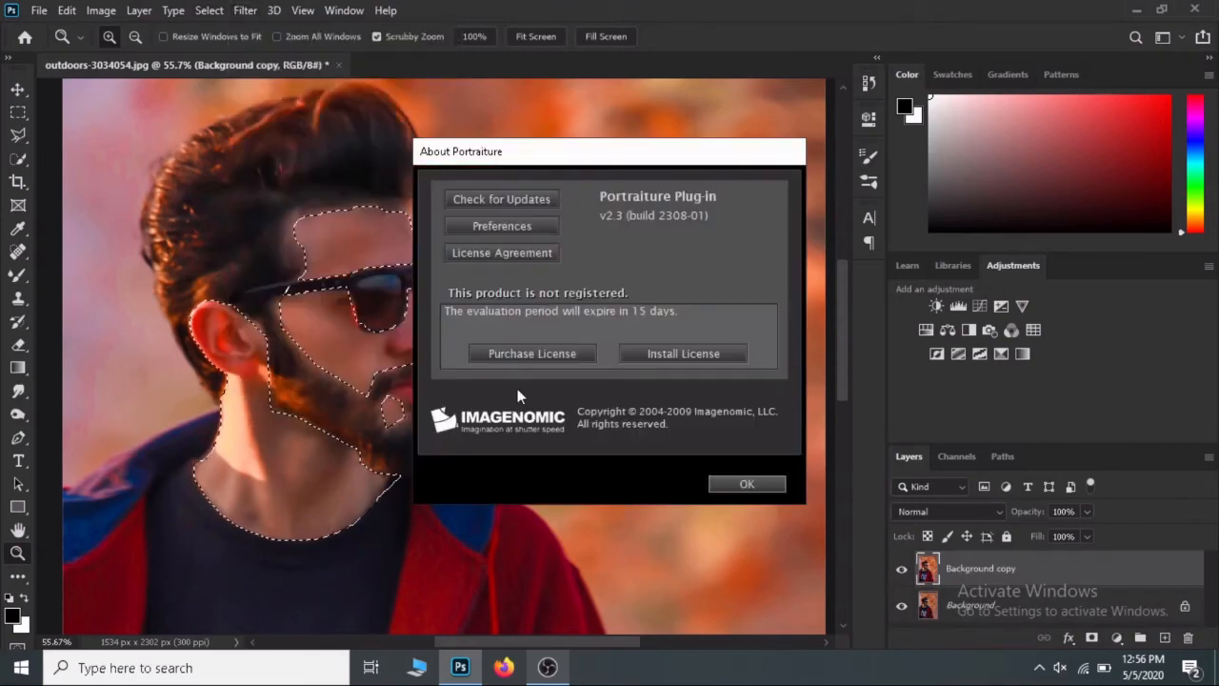
left_click(725, 486)
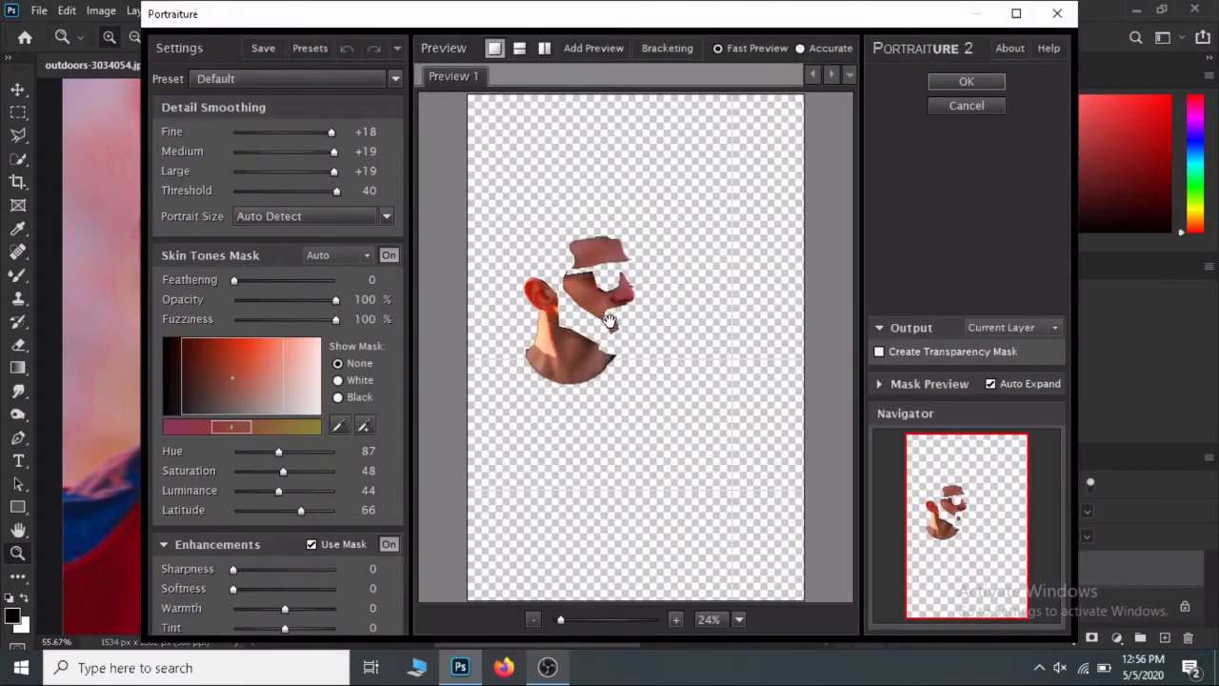
left_click_drag(557, 623, 573, 619)
left_click_drag(509, 341, 549, 386)
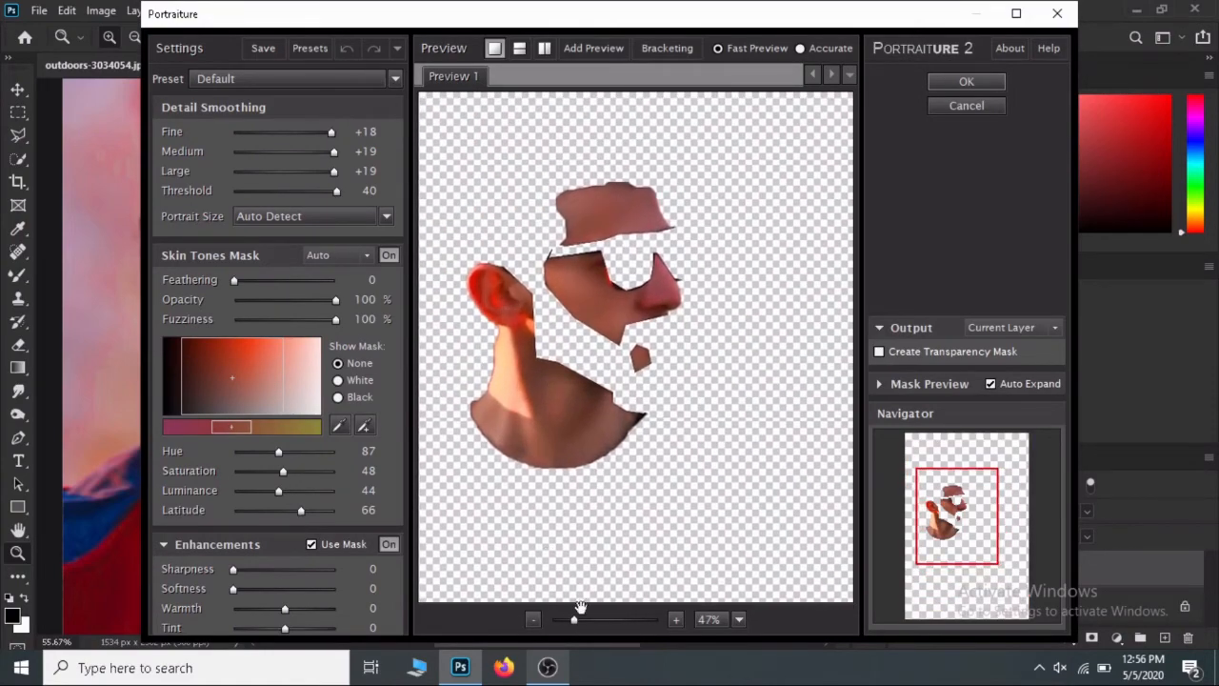
left_click_drag(574, 619, 585, 617)
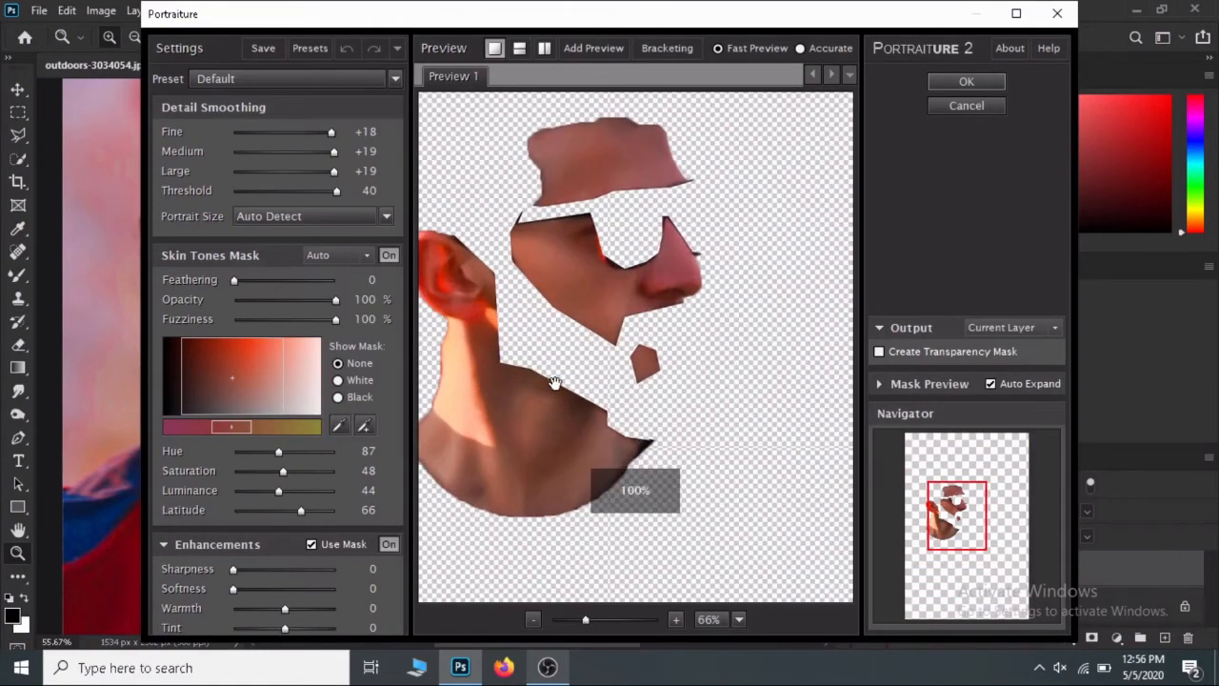
left_click_drag(555, 384, 603, 401)
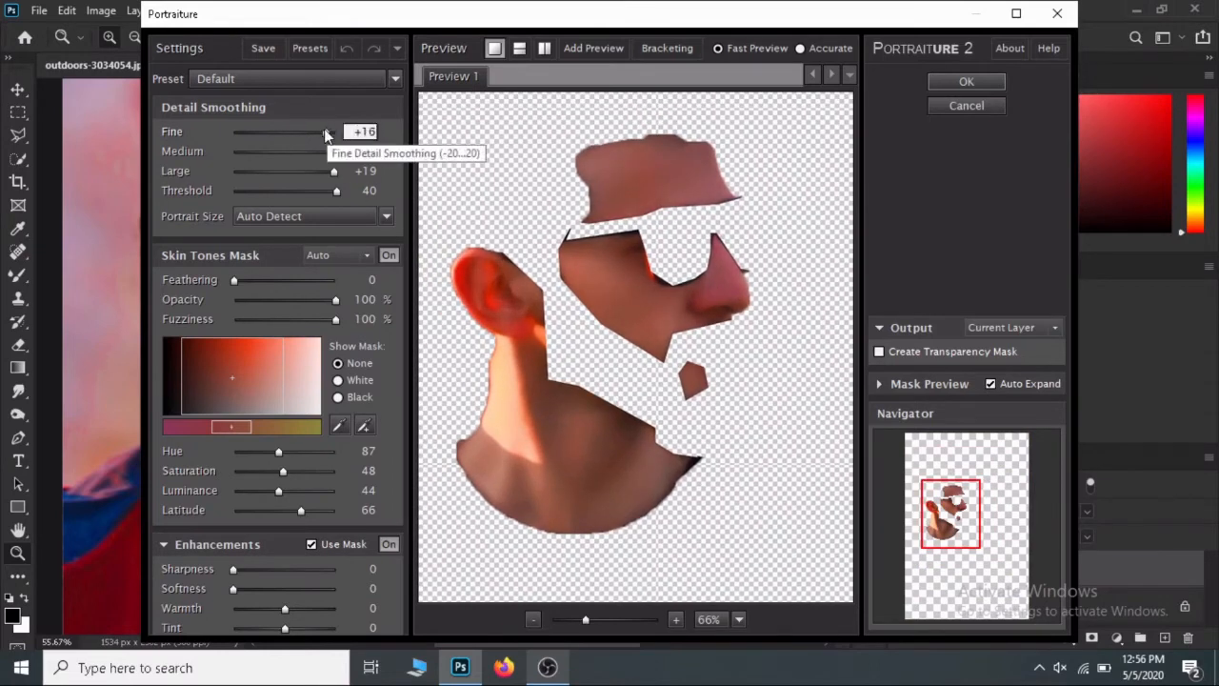
left_click_drag(333, 132, 338, 172)
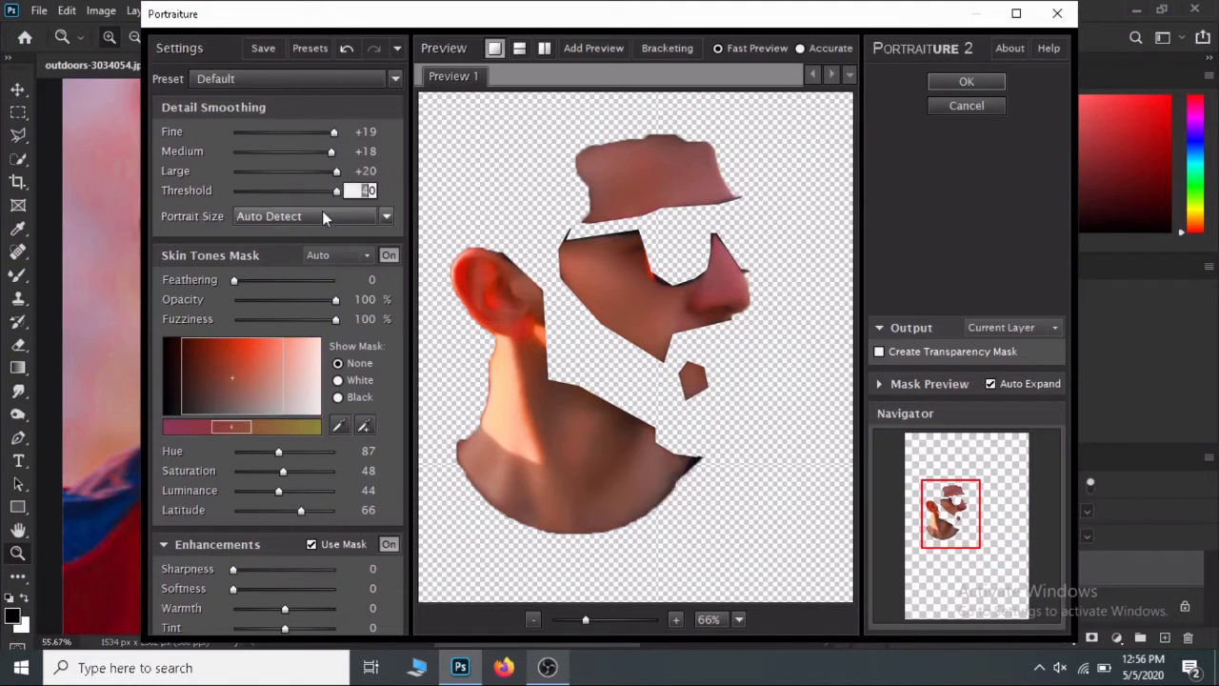
left_click_drag(331, 151, 340, 154)
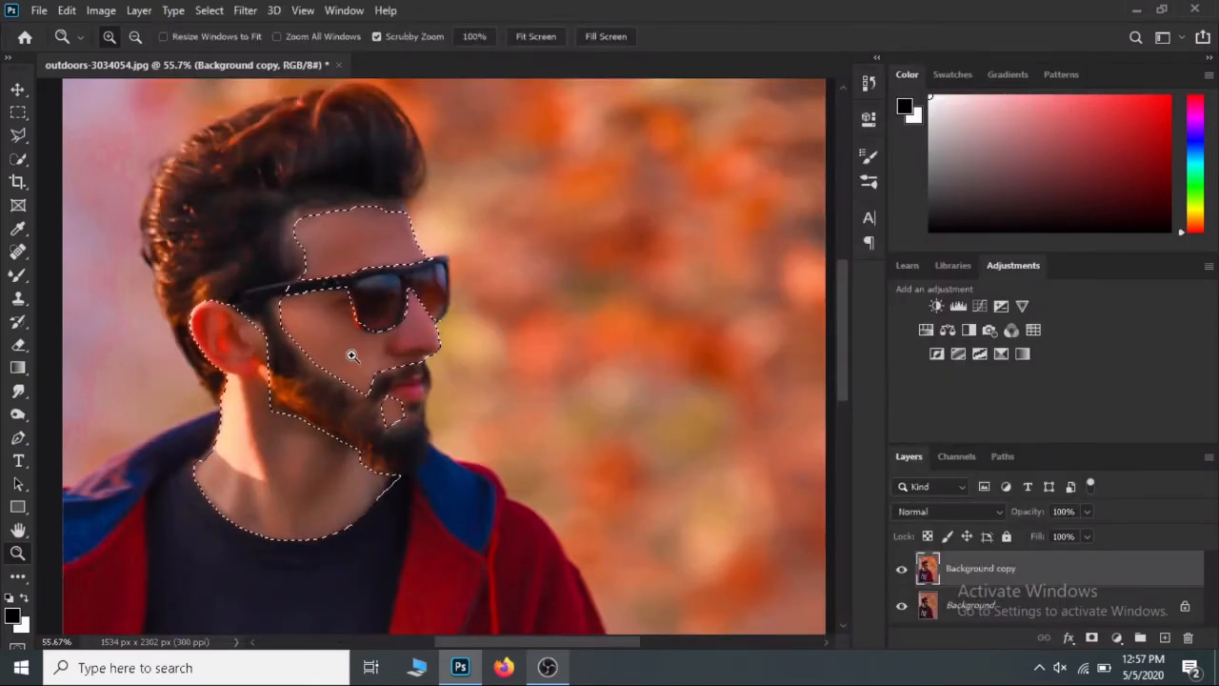
- Duplicate the smoothed Background copy layer with the skin selection kept active
key("ctrl+d")
key("ctrl+z")
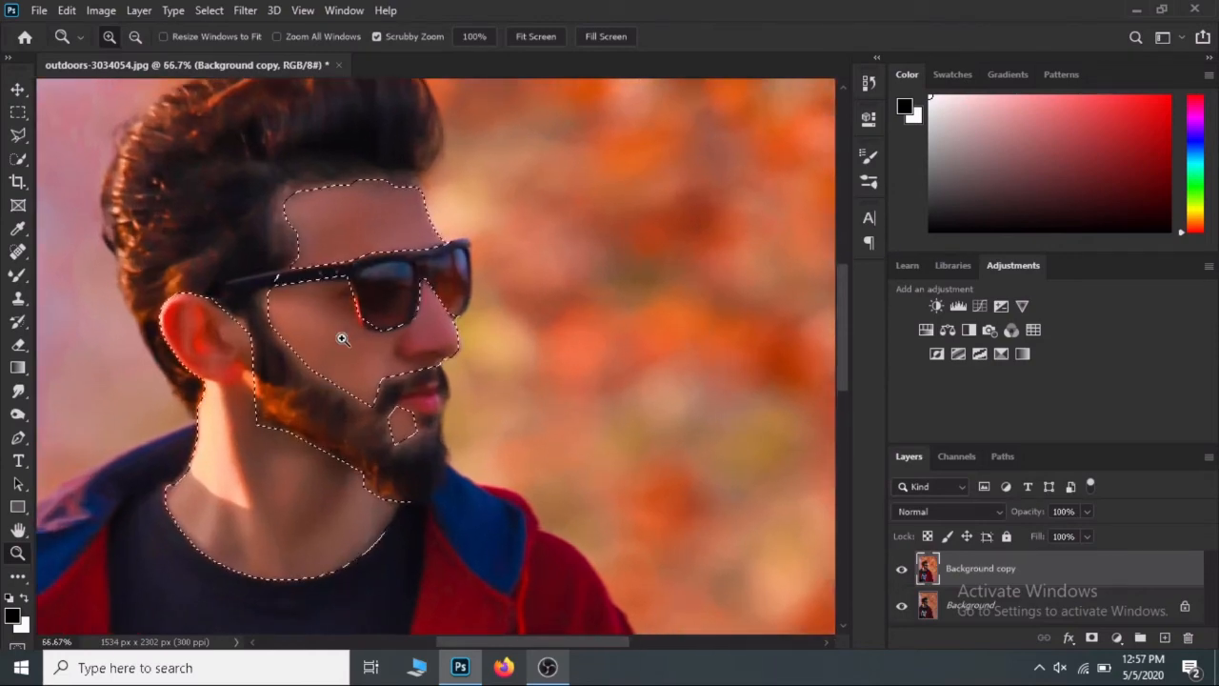
left_click(343, 338)
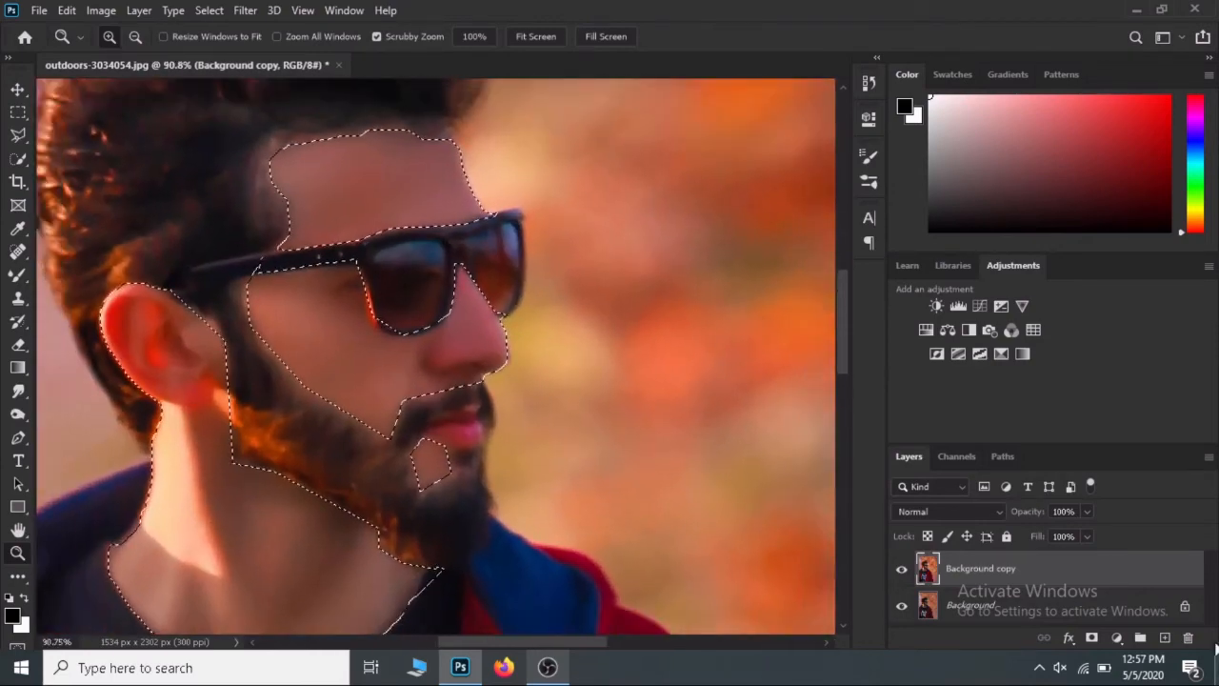
key("ctrl+j")
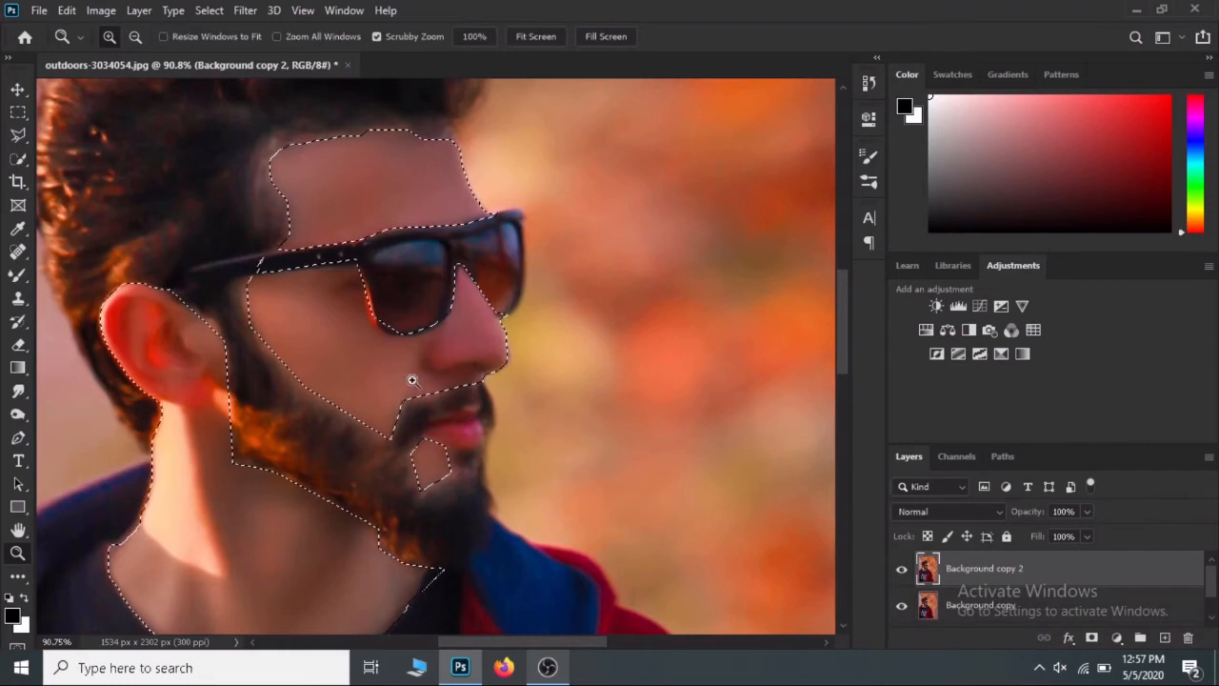
- Blend the selected facial skin on the duplicate layer with a soft 70 px Mixer Brush at 0% hardness
left_click_drag(408, 381, 283, 381)
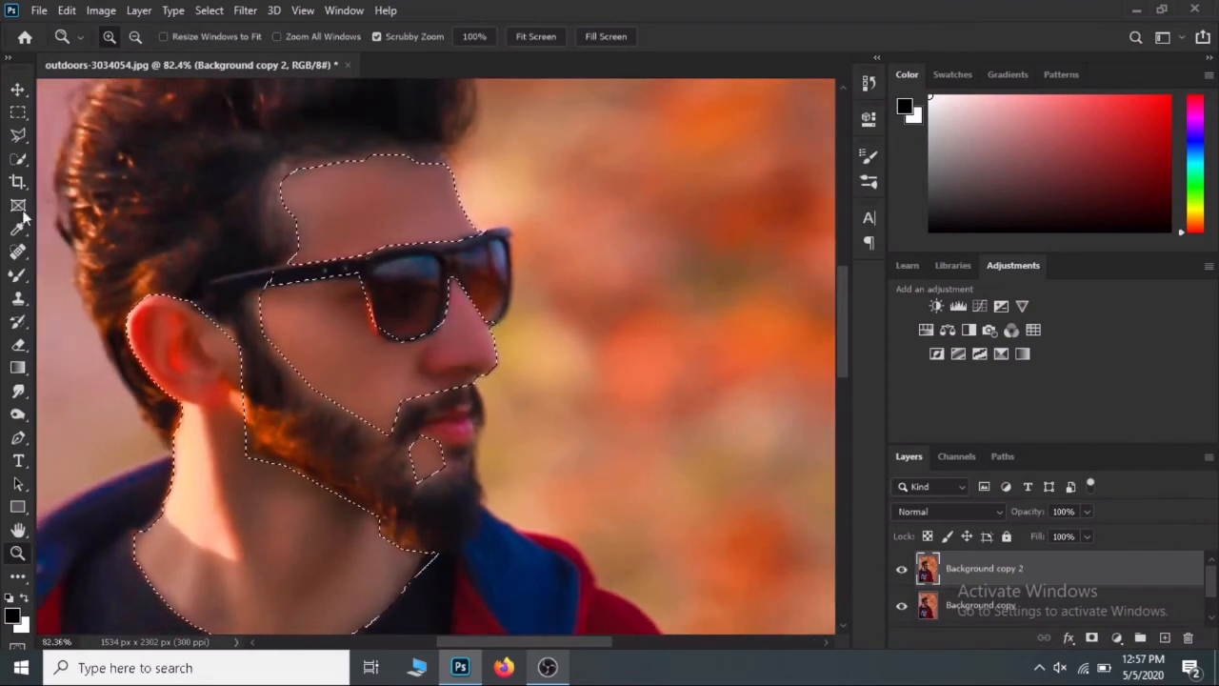
key("b")
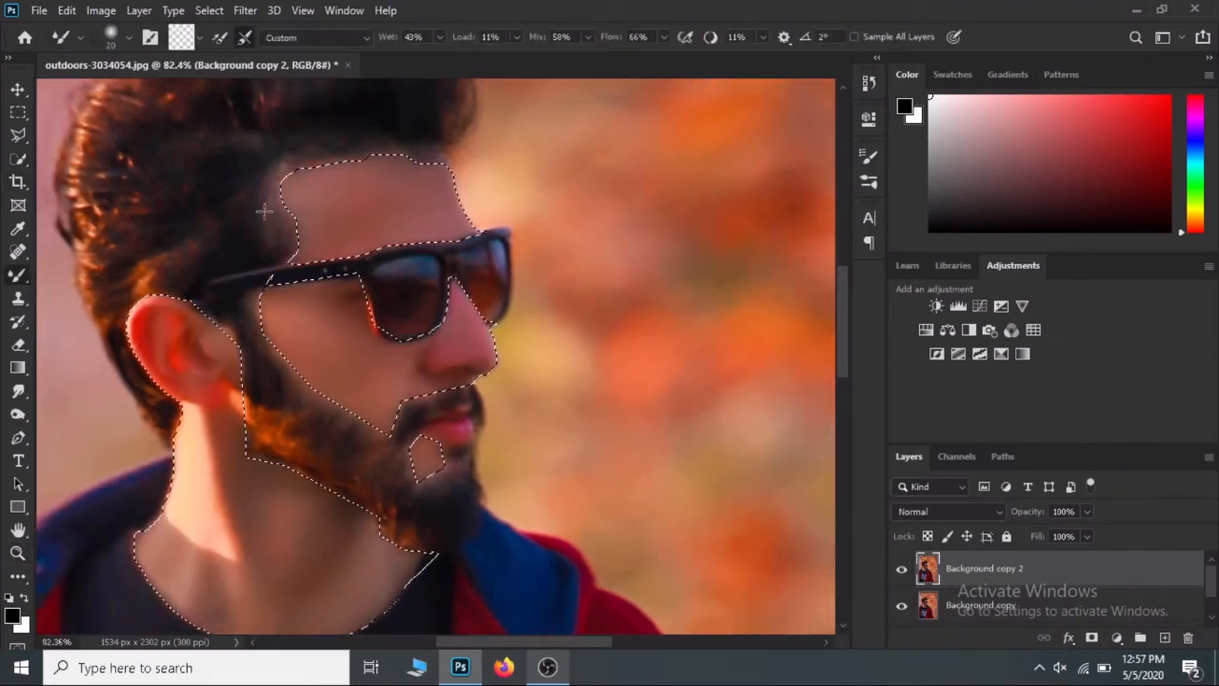
right_click(333, 331)
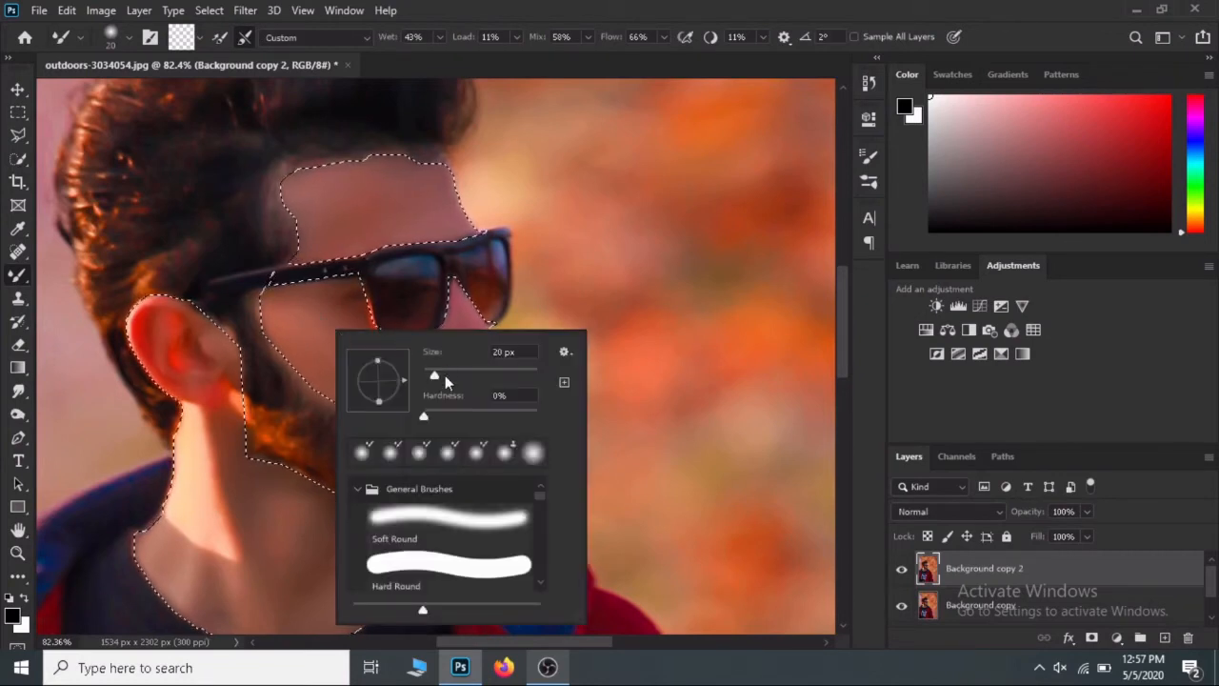
left_click(456, 373)
left_click(463, 369)
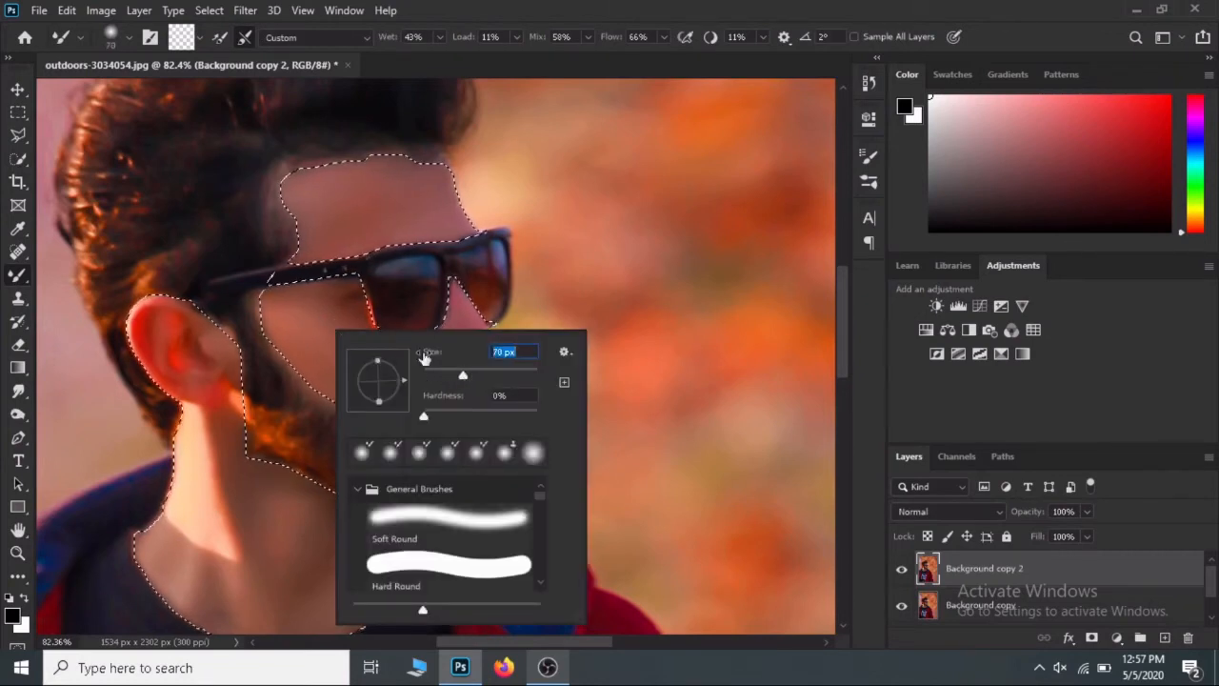
left_click(321, 341)
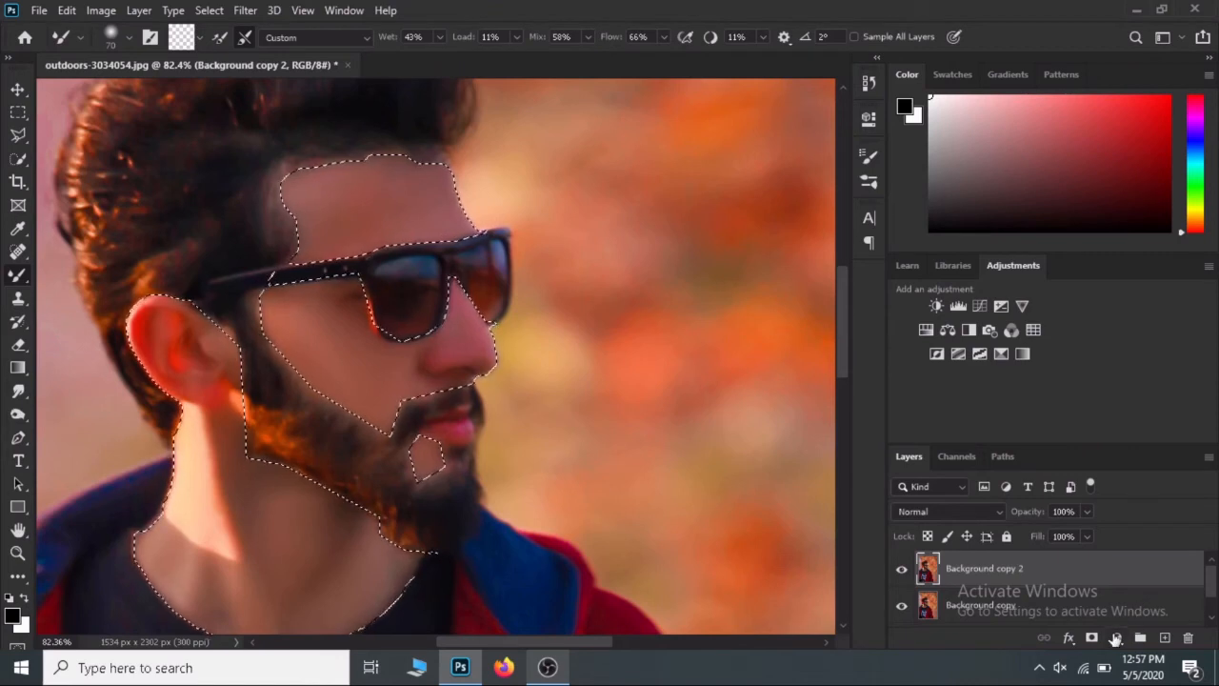
- Duplicate the Background copy 2 layer and add a Selective Color adjustment masked to the selected skin
left_click_drag(1153, 574, 1165, 637)
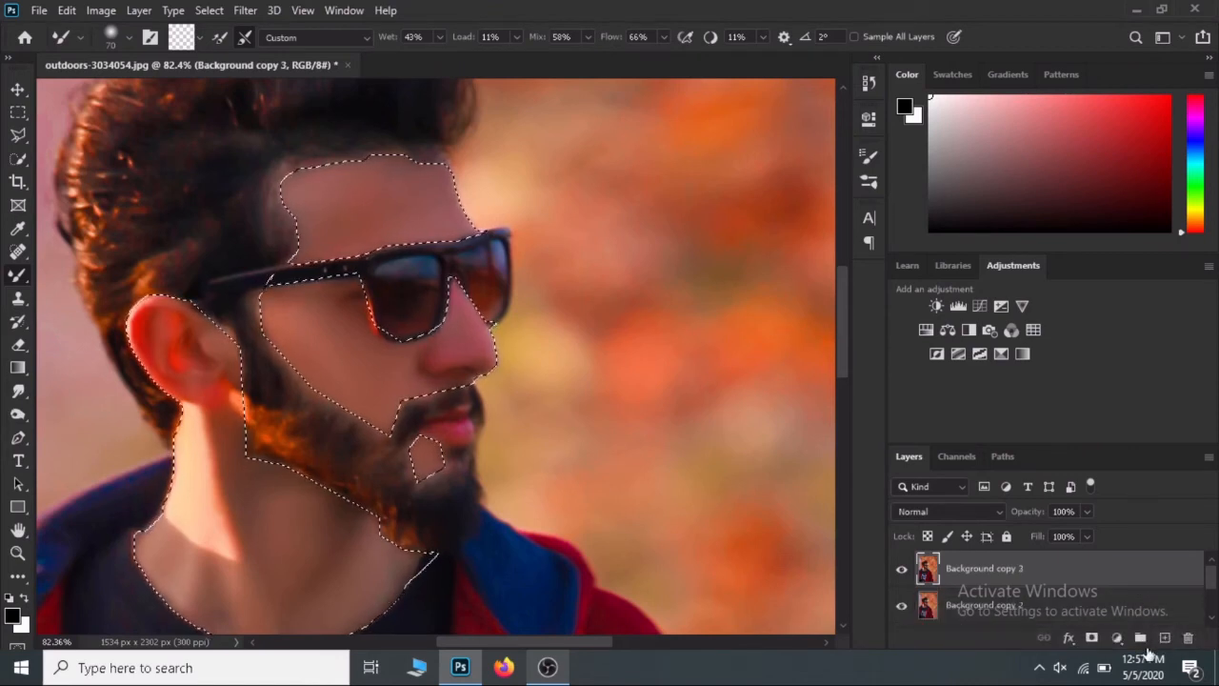
left_click(1116, 637)
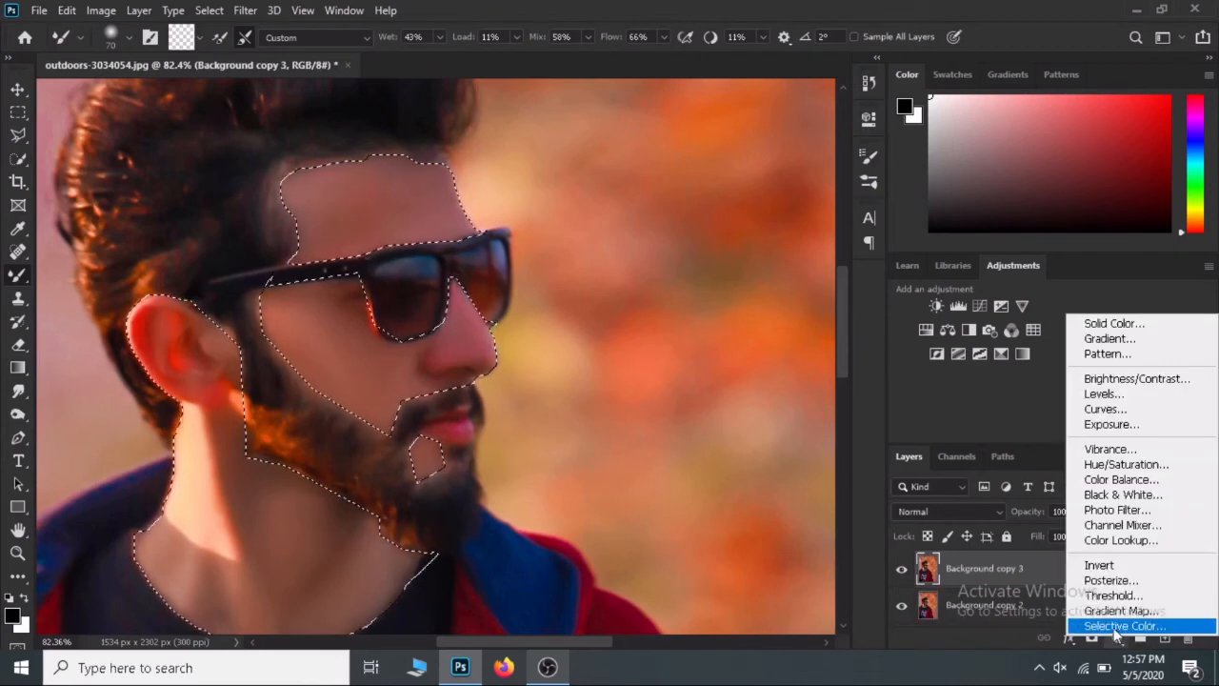
left_click(1121, 626)
- Lower Black for the Yellows and raise Black for the Whites in the Selective Color adjustment
left_click(713, 187)
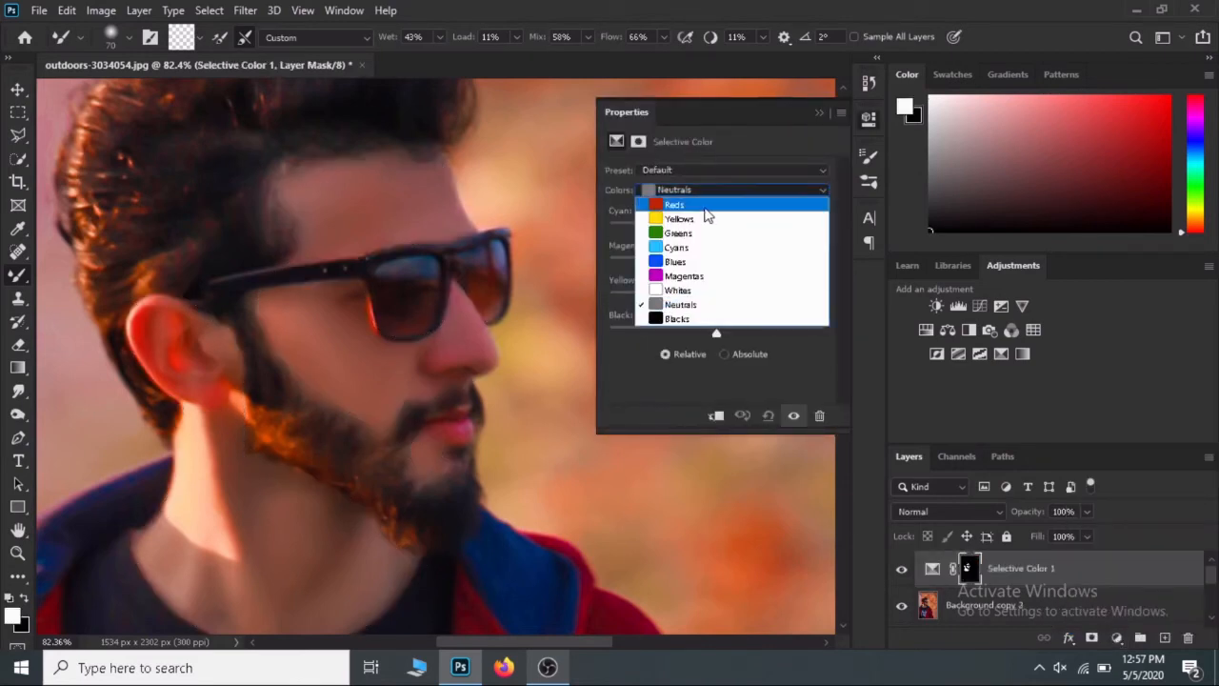
left_click(675, 222)
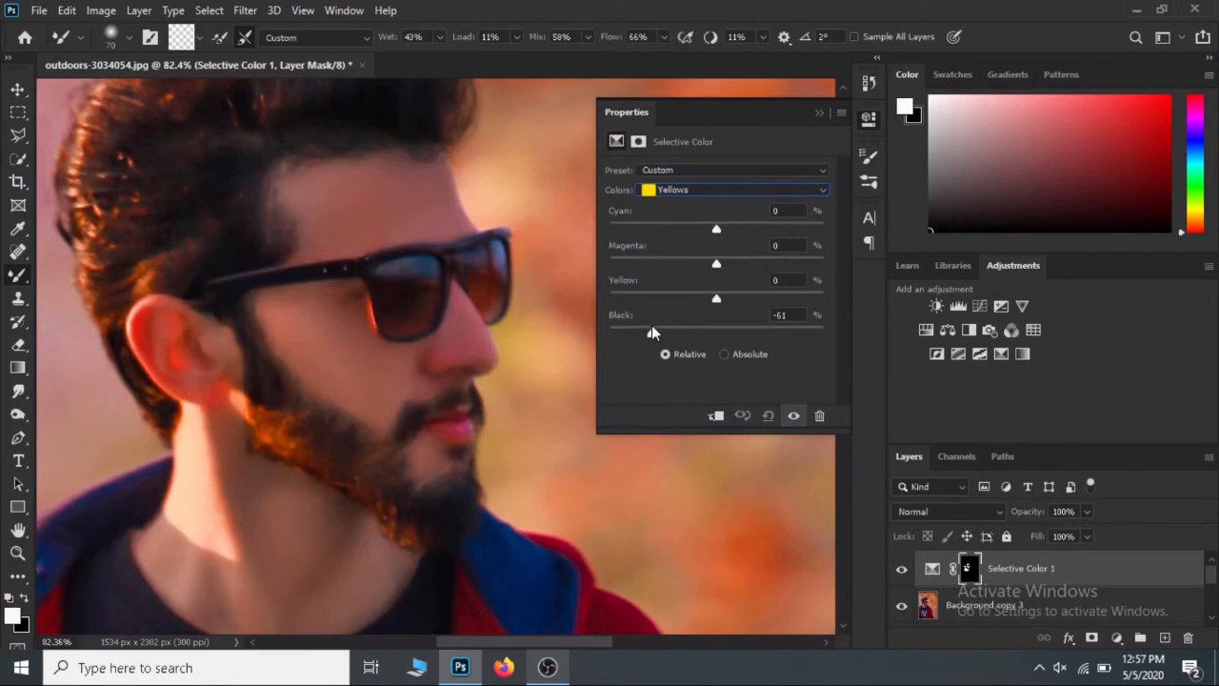
left_click_drag(652, 326, 633, 331)
left_click(748, 187)
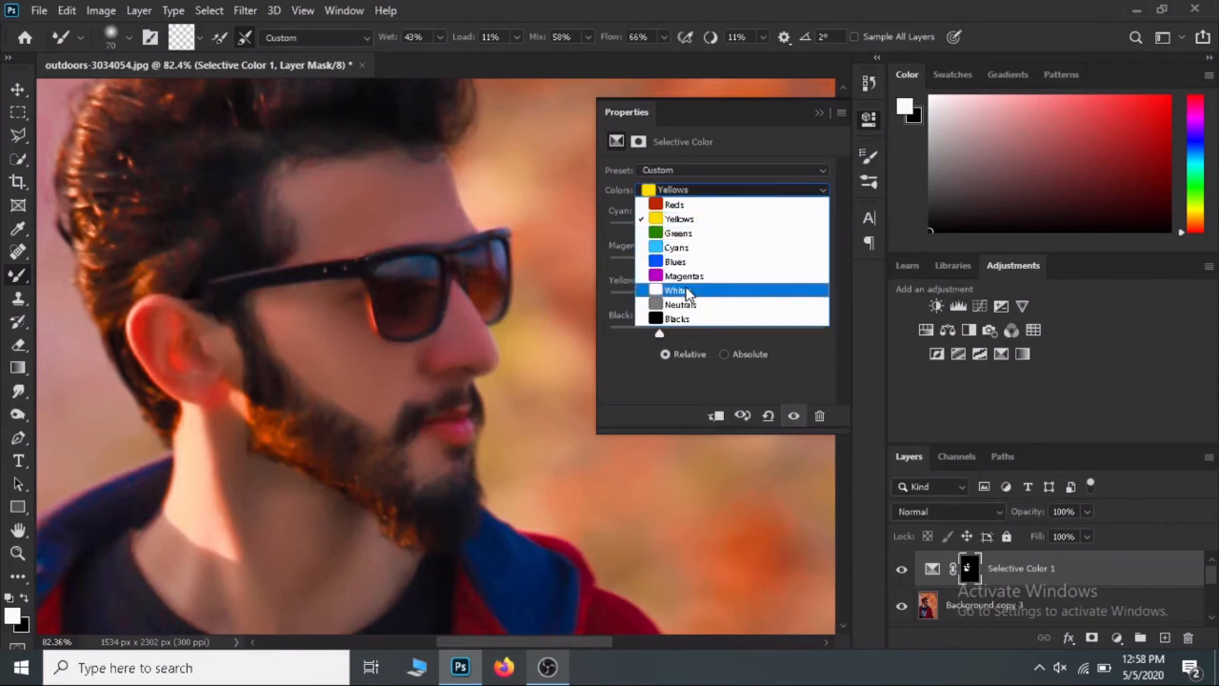
left_click(687, 292)
left_click_drag(716, 331, 800, 332)
- Set Black to -8% and adjust Cyan for the Reds in Selective Color to tone down the skin's redness
left_click(748, 190)
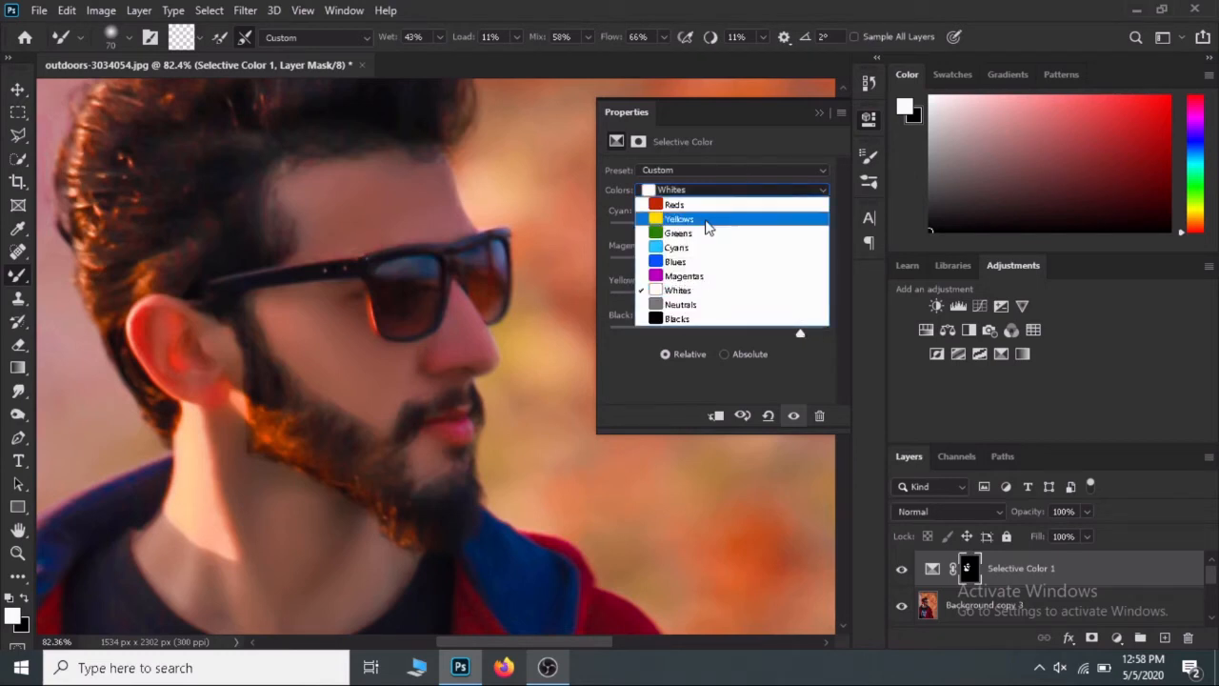
left_click(678, 198)
mouse_move(713, 333)
left_mouse_down()
mouse_move(678, 333)
mouse_move(704, 334)
left_mouse_up()
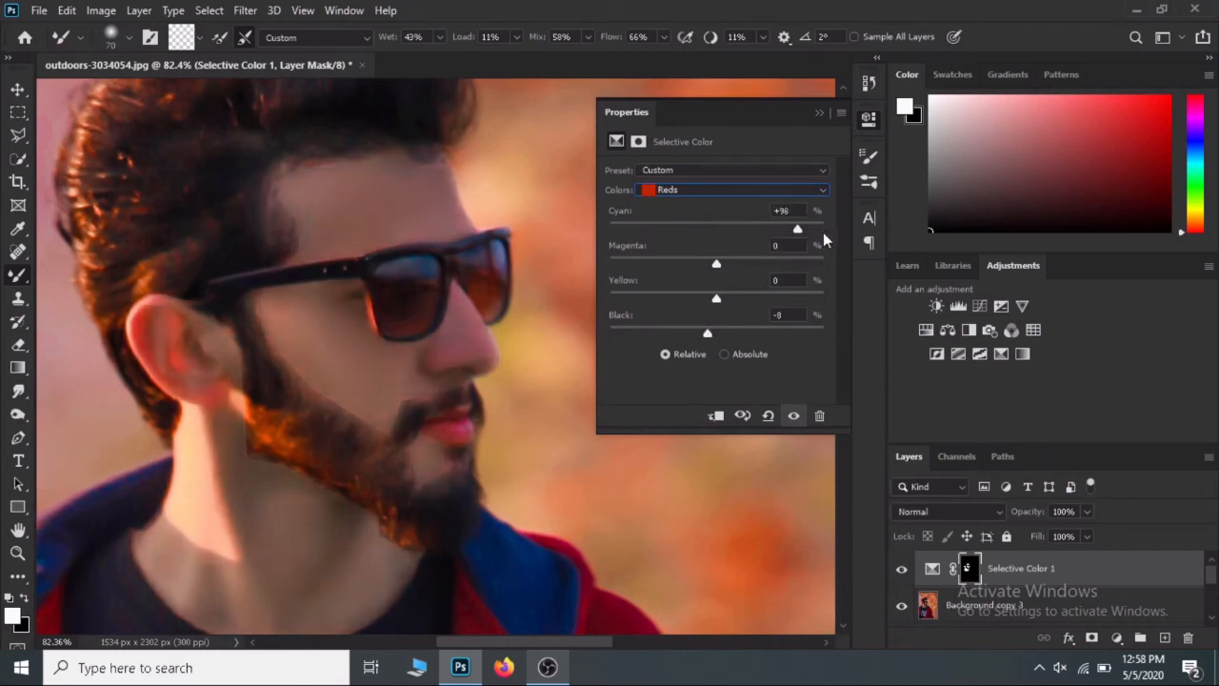
left_click_drag(827, 233, 633, 243)
left_click(872, 116)
- Merge all visible layers and duplicate the merged Background layer
right_click(1023, 571)
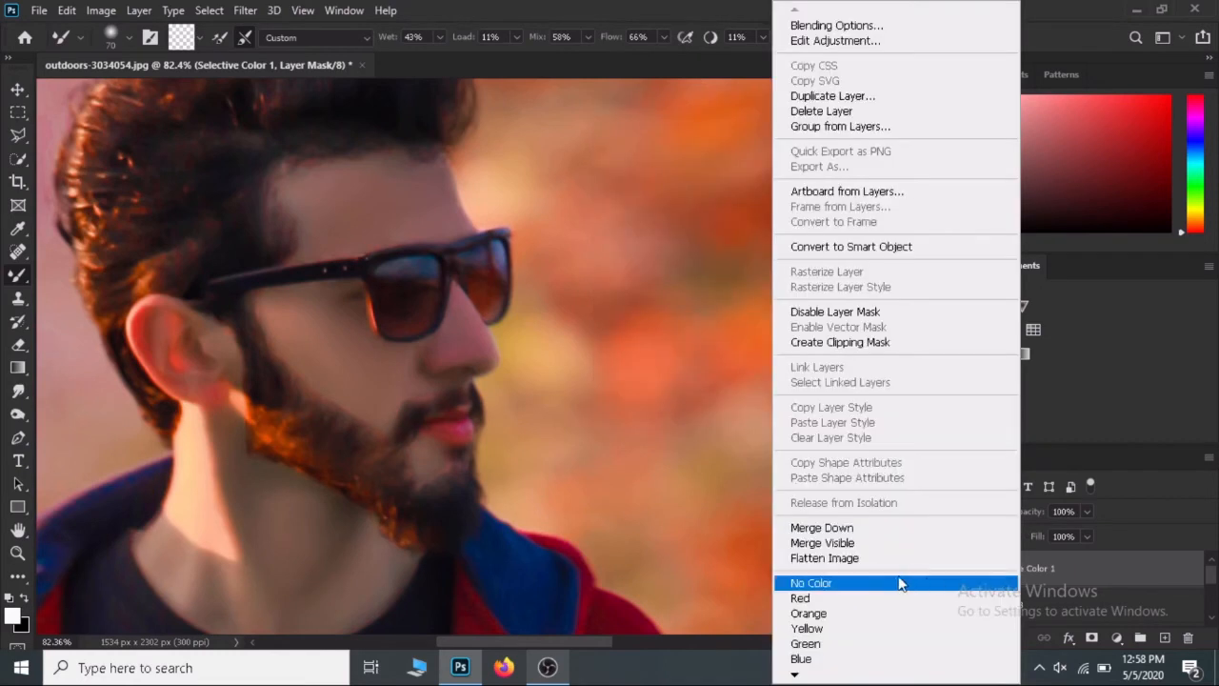
left_click(821, 543)
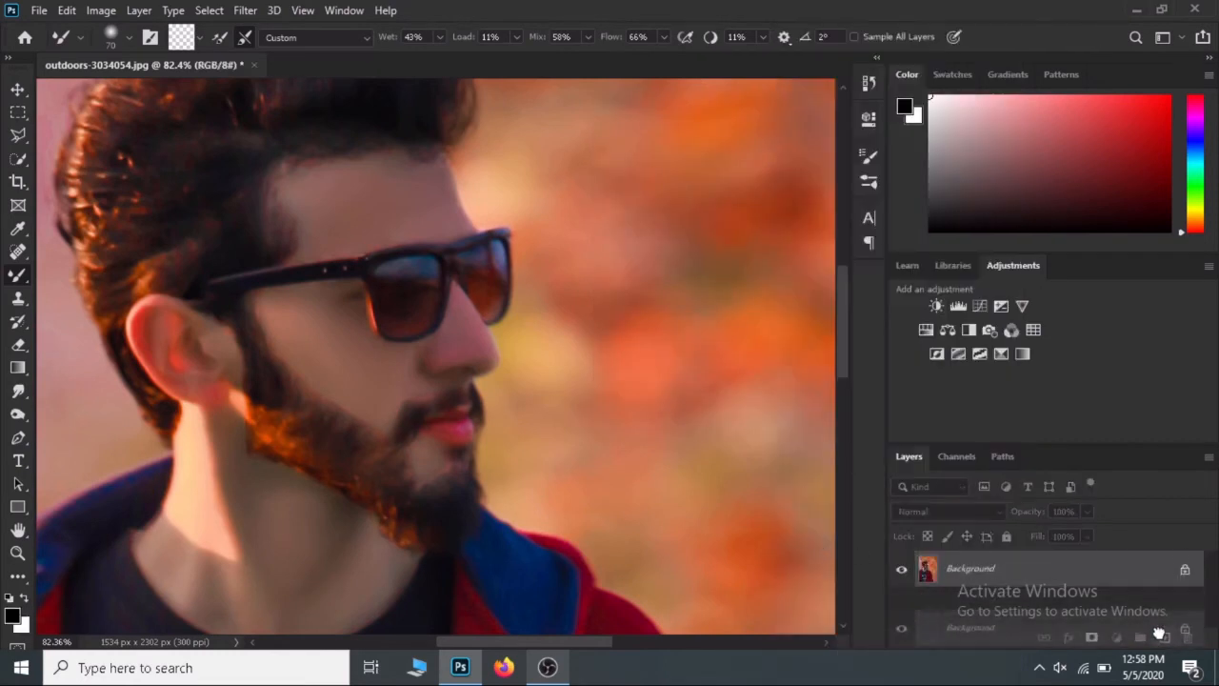
- Open the Camera Raw Filter on the Background copy layer and set the Oranges saturation to -18 in the HSL Adjustments
key("z")
right_click(320, 276)
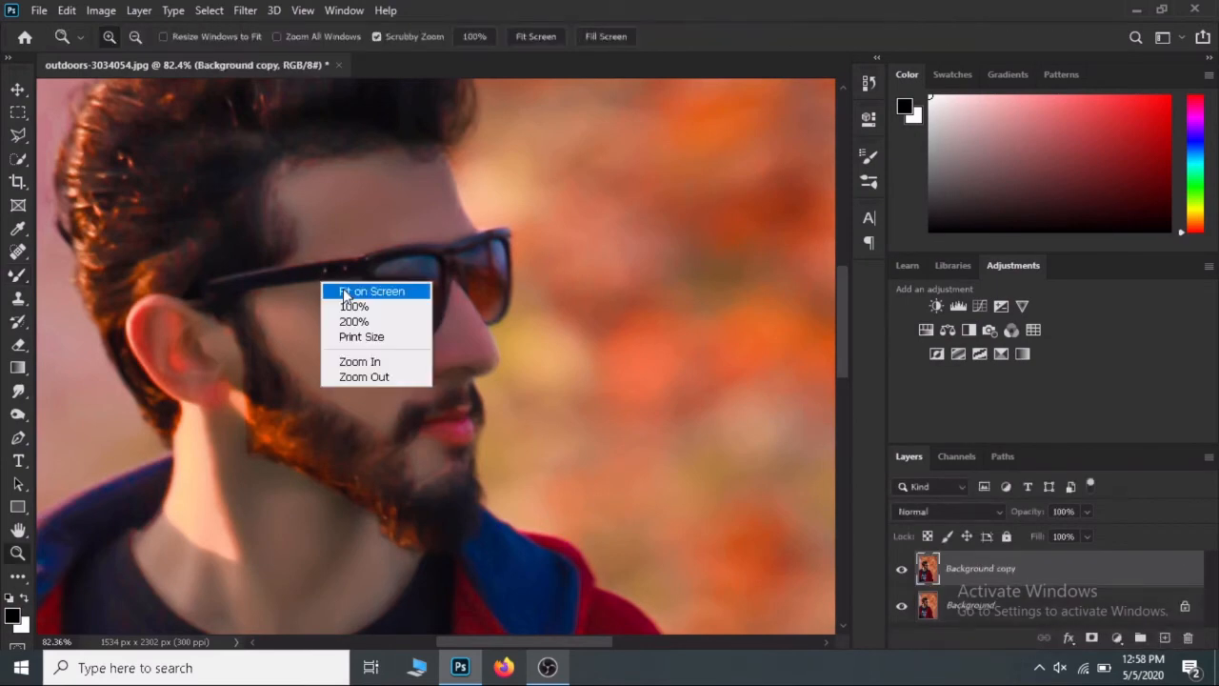
left_click(341, 288)
left_click(246, 10)
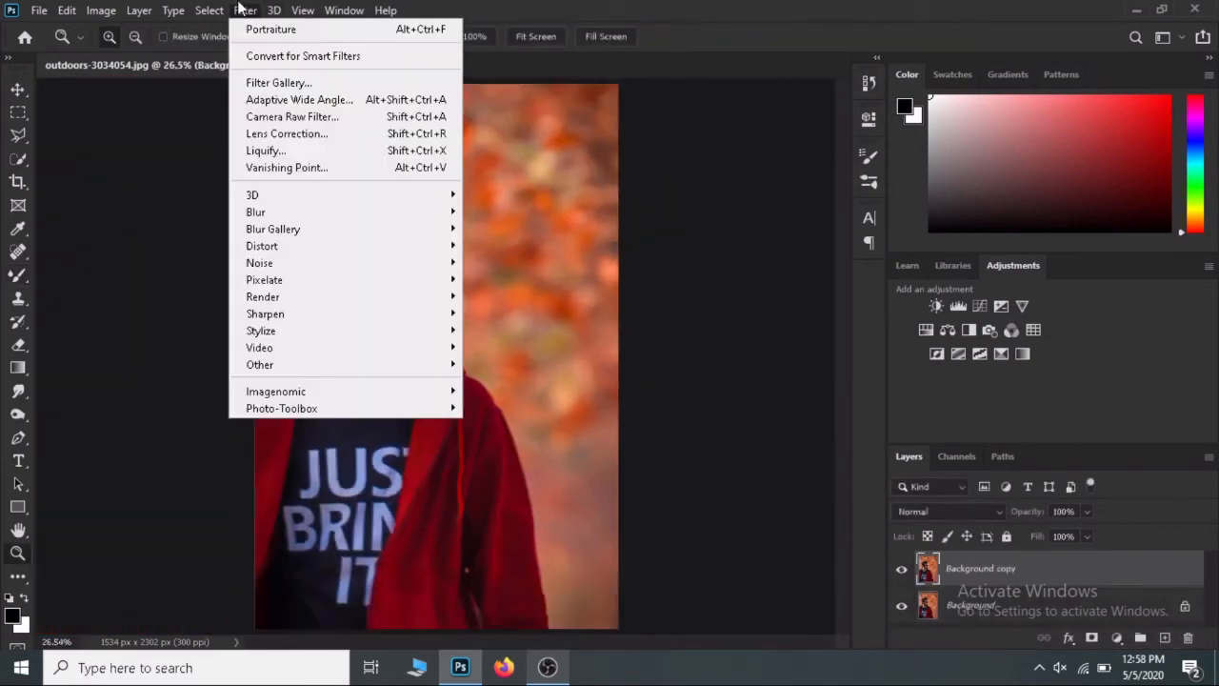
left_click(306, 117)
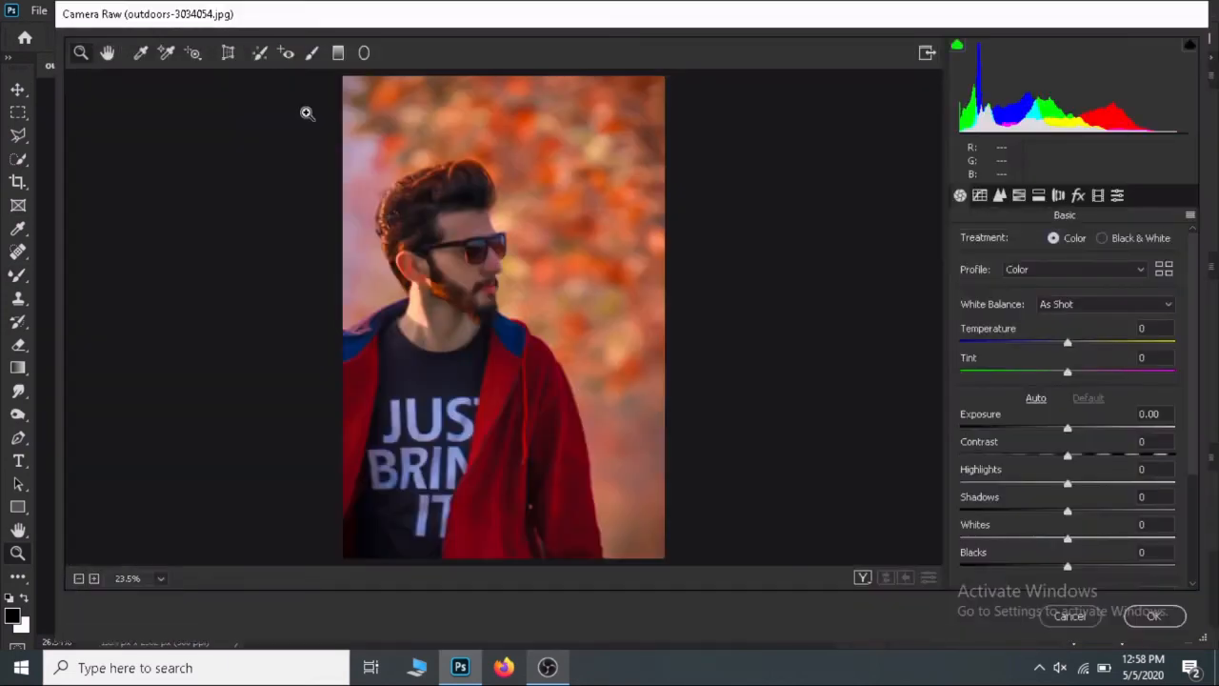
left_click(1018, 196)
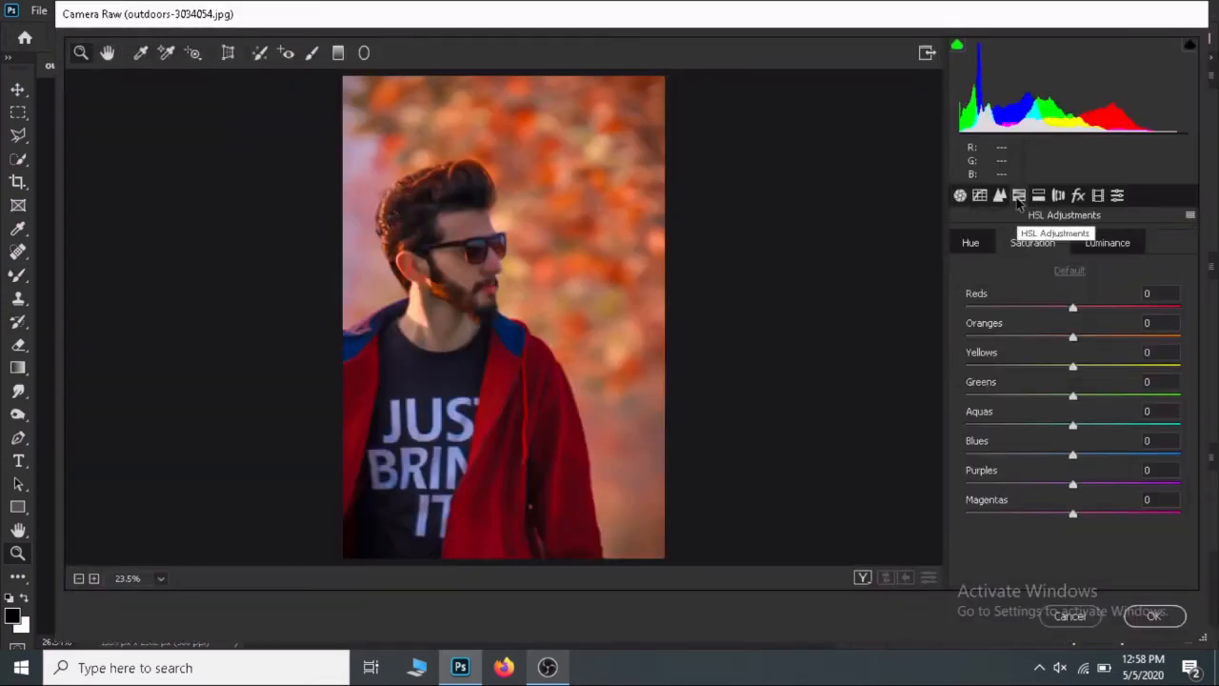
left_click_drag(1072, 337, 1052, 341)
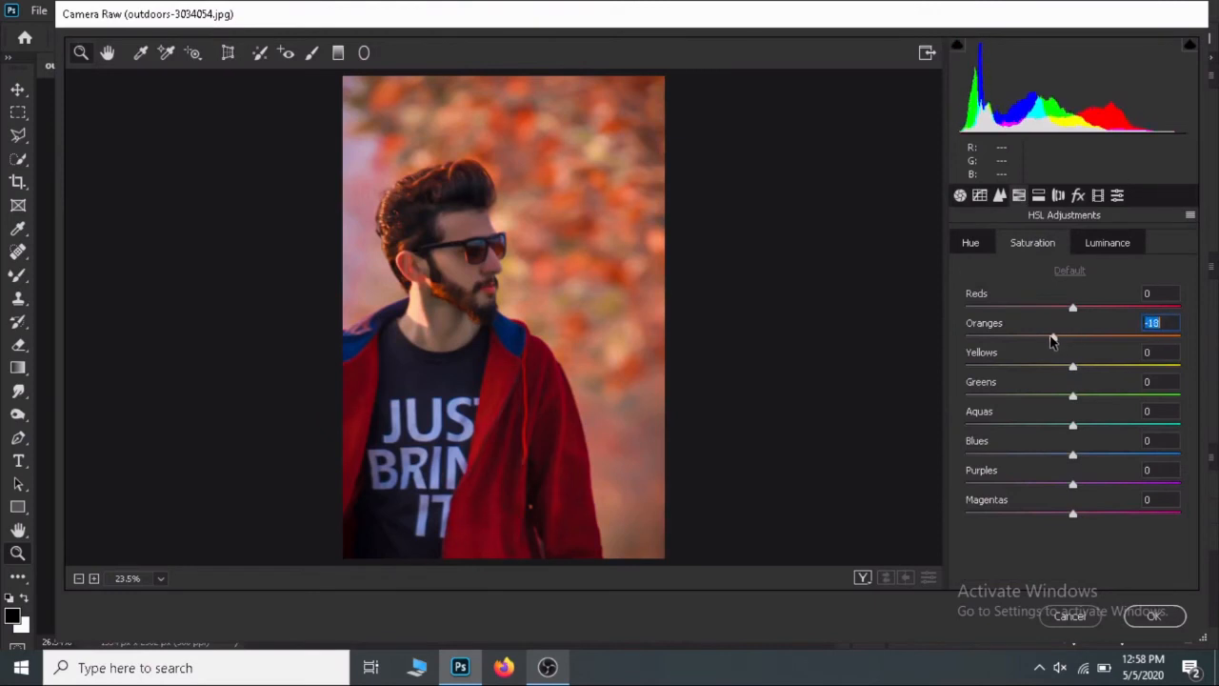
- Set the HSL luminance of the Yellows to -1 and the Oranges to +46, and apply the Camera Raw filter
left_click(1088, 248)
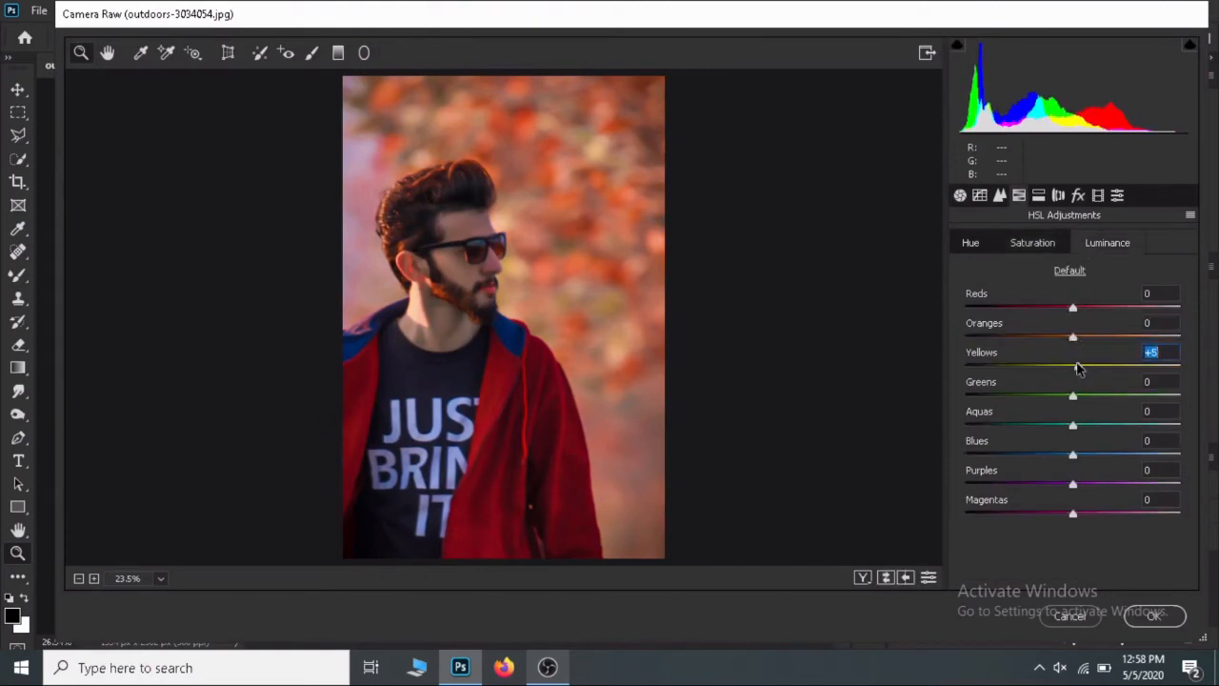
left_click_drag(1073, 340, 1124, 340)
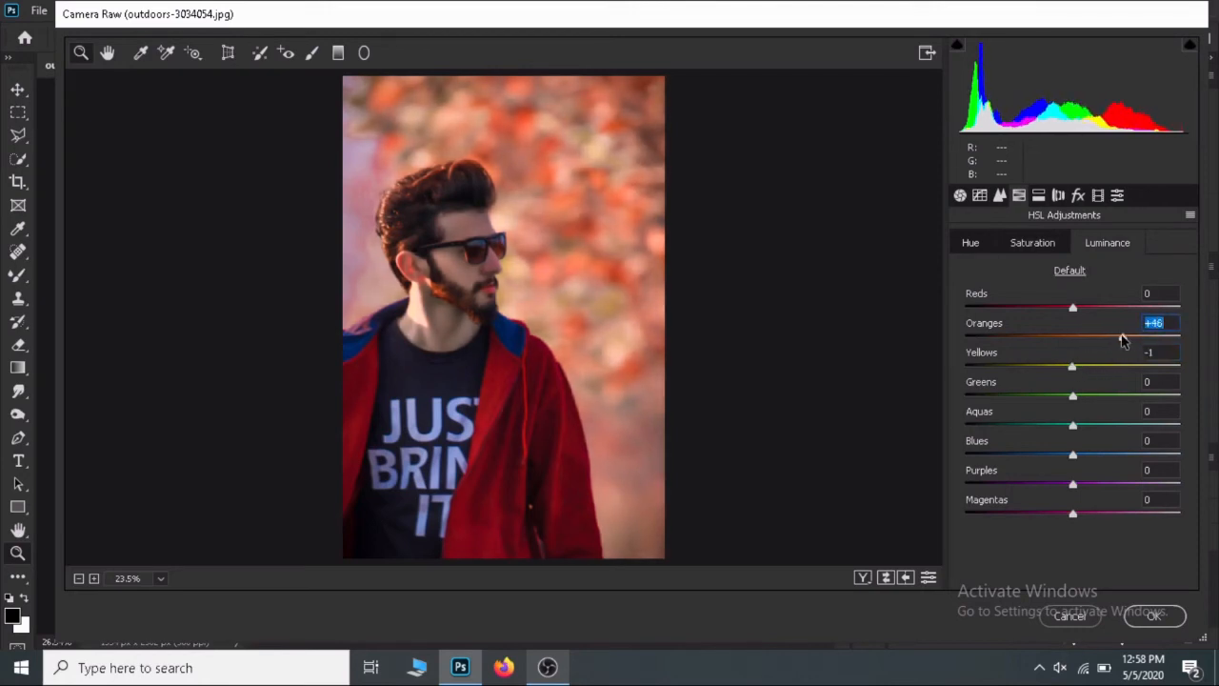
left_click(1150, 619)
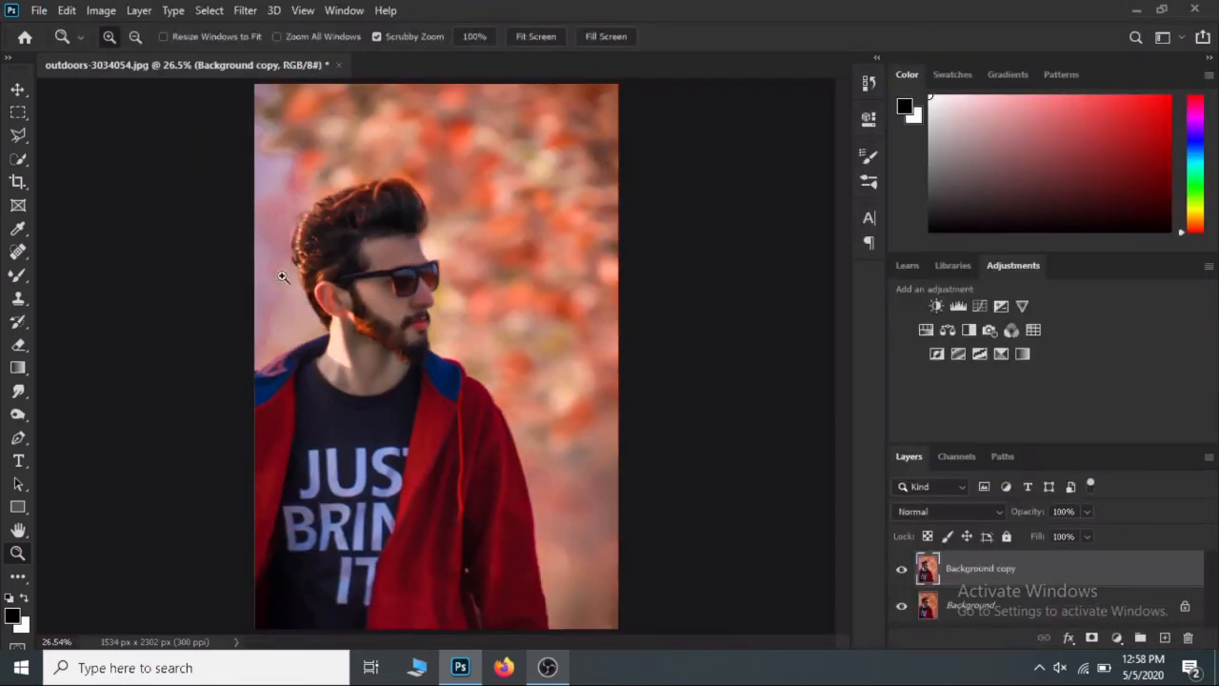
- Open Liquify and push the hair outward with the Forward Warp tool at brush size 243 for a fuller hairstyle
left_click(239, 10)
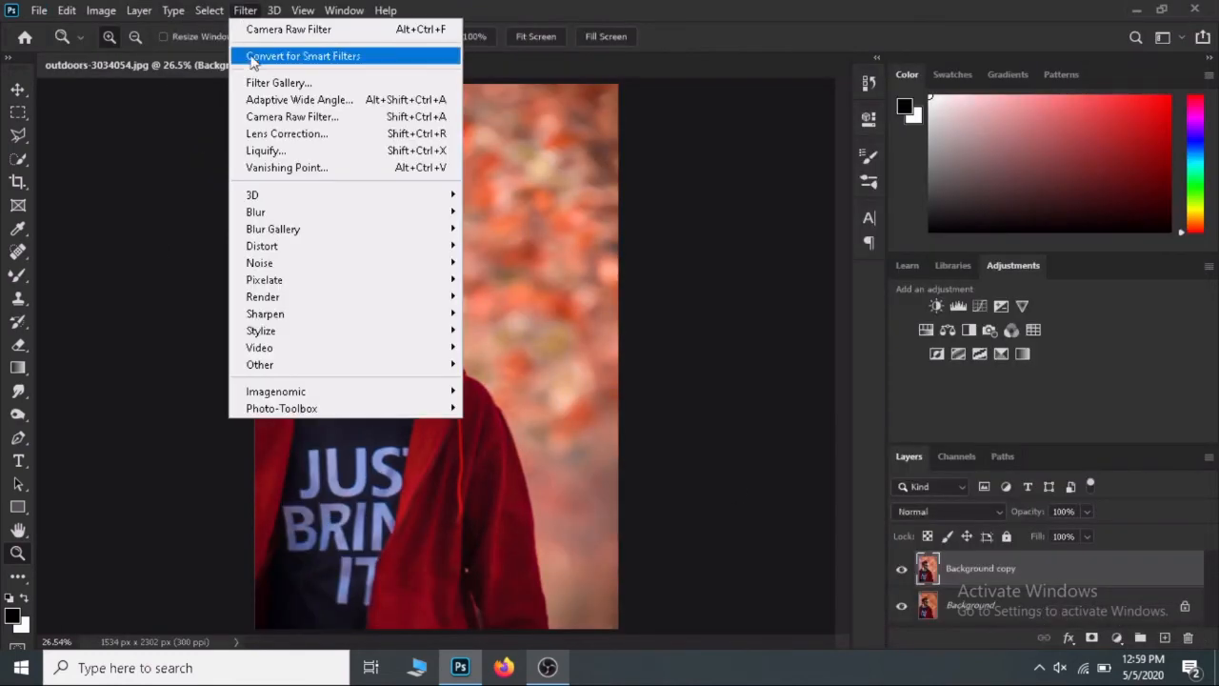
left_click(267, 151)
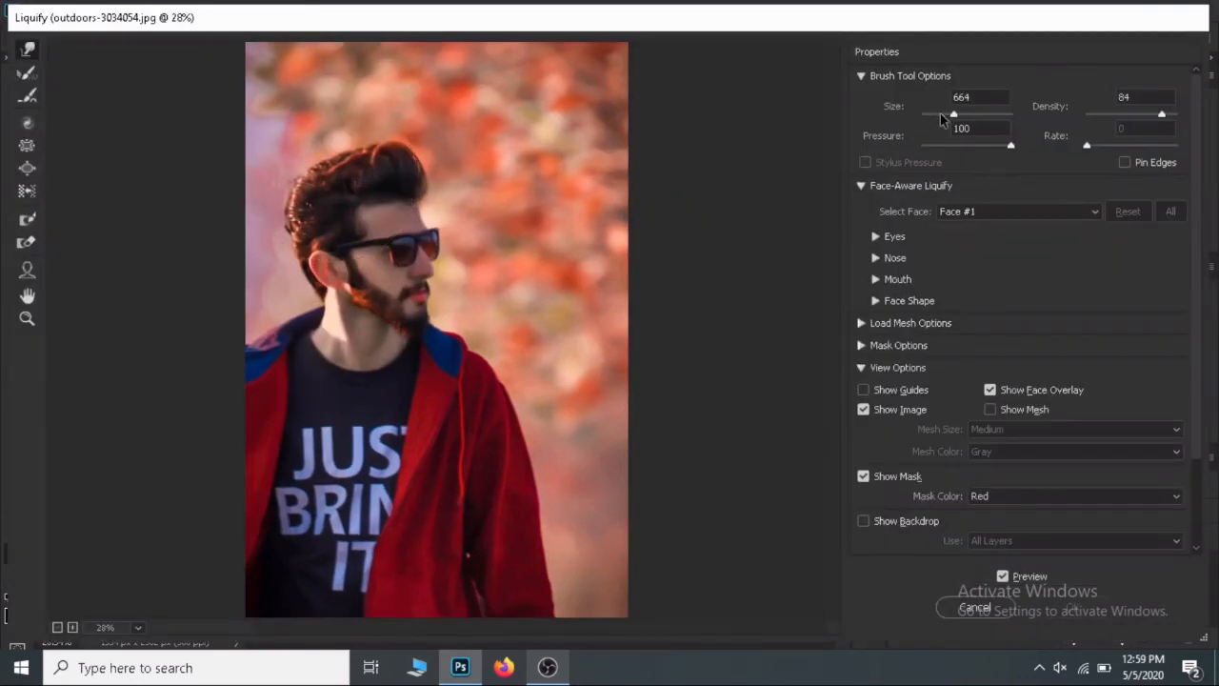
key("z")
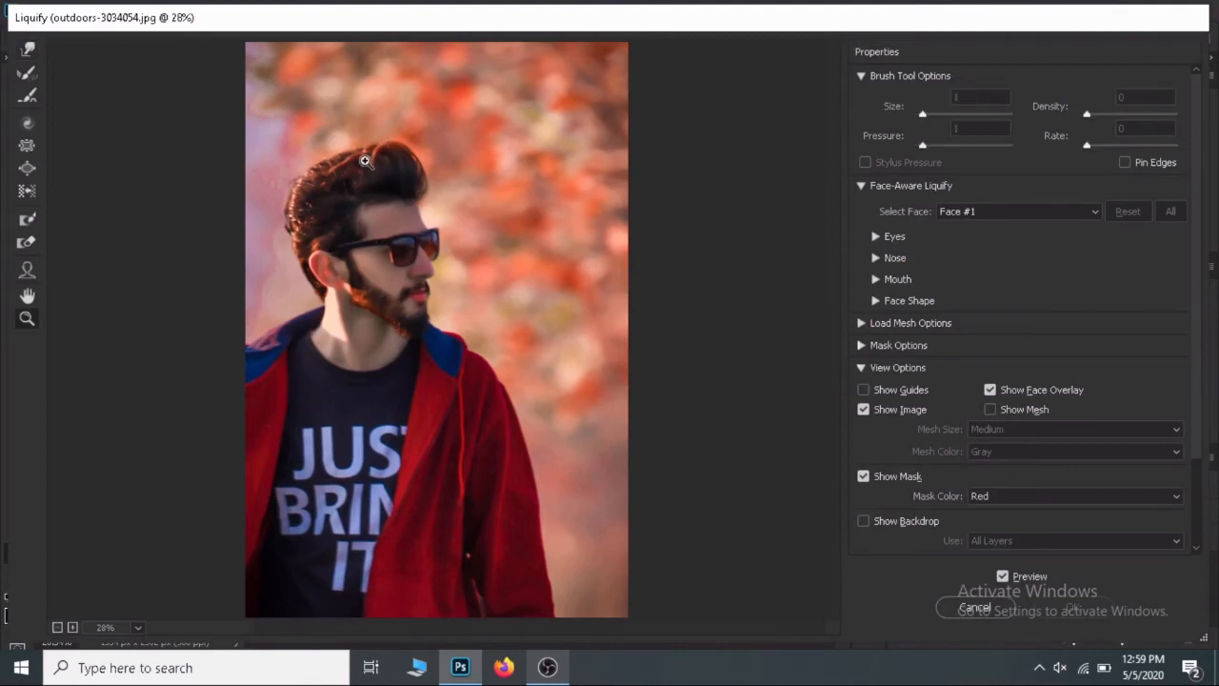
left_click(365, 162)
left_click(365, 163)
left_click(353, 207)
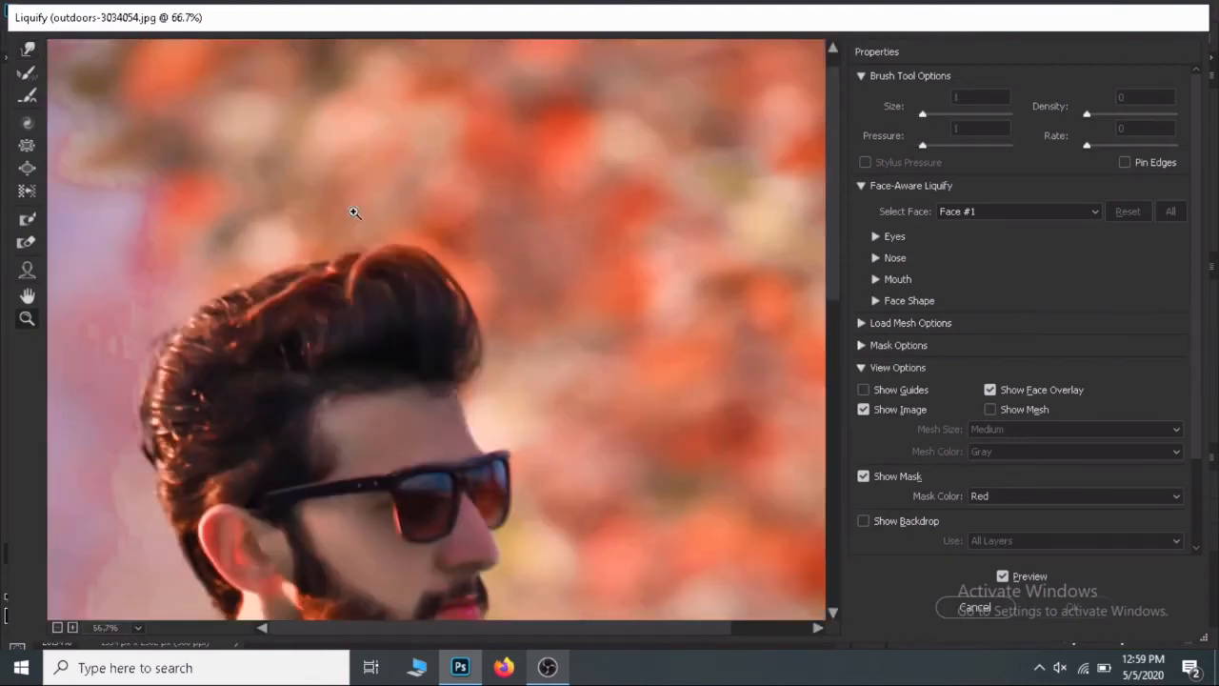
left_click_drag(379, 315, 370, 238)
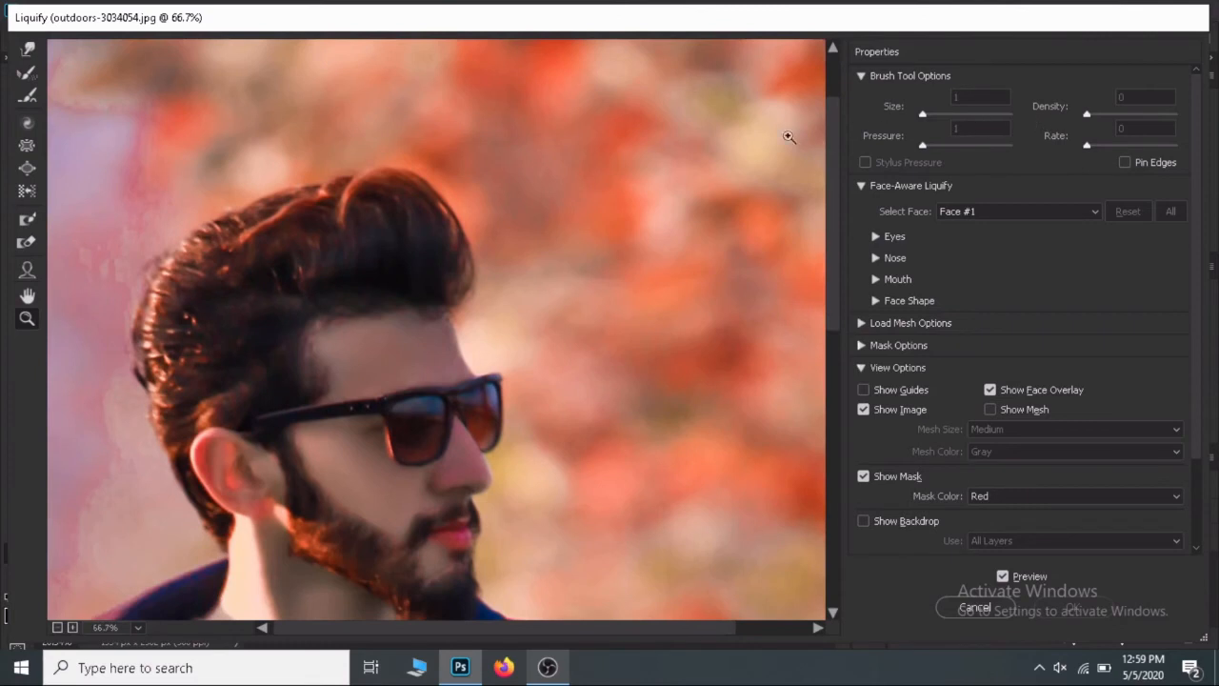
left_click(27, 49)
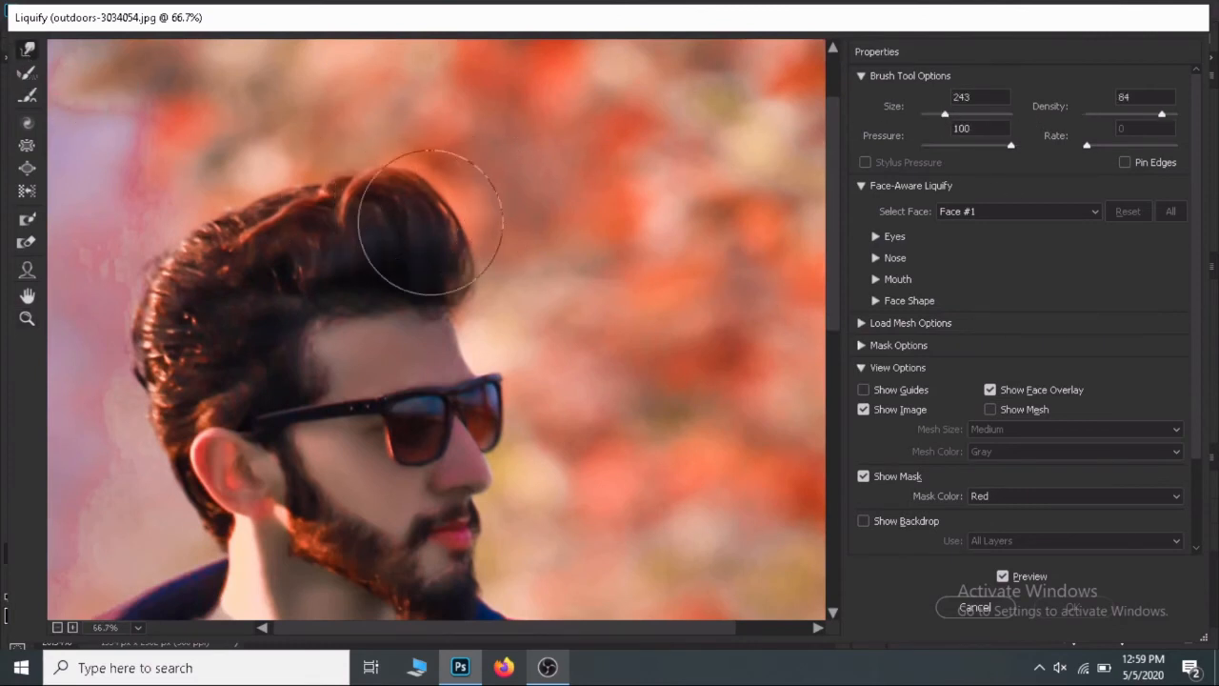
mouse_move(409, 210)
left_mouse_down()
mouse_move(381, 223)
mouse_move(345, 208)
mouse_move(298, 225)
mouse_move(197, 230)
mouse_move(168, 267)
mouse_move(149, 374)
mouse_move(180, 255)
mouse_move(218, 236)
mouse_move(238, 169)
mouse_move(286, 198)
mouse_move(355, 186)
mouse_move(340, 158)
mouse_move(372, 199)
mouse_move(434, 220)
mouse_move(440, 210)
mouse_move(414, 207)
mouse_move(372, 234)
mouse_move(346, 212)
mouse_move(246, 234)
mouse_move(258, 239)
mouse_move(213, 221)
mouse_move(254, 215)
mouse_move(182, 239)
mouse_move(136, 272)
mouse_move(177, 349)
mouse_move(161, 356)
left_mouse_up()
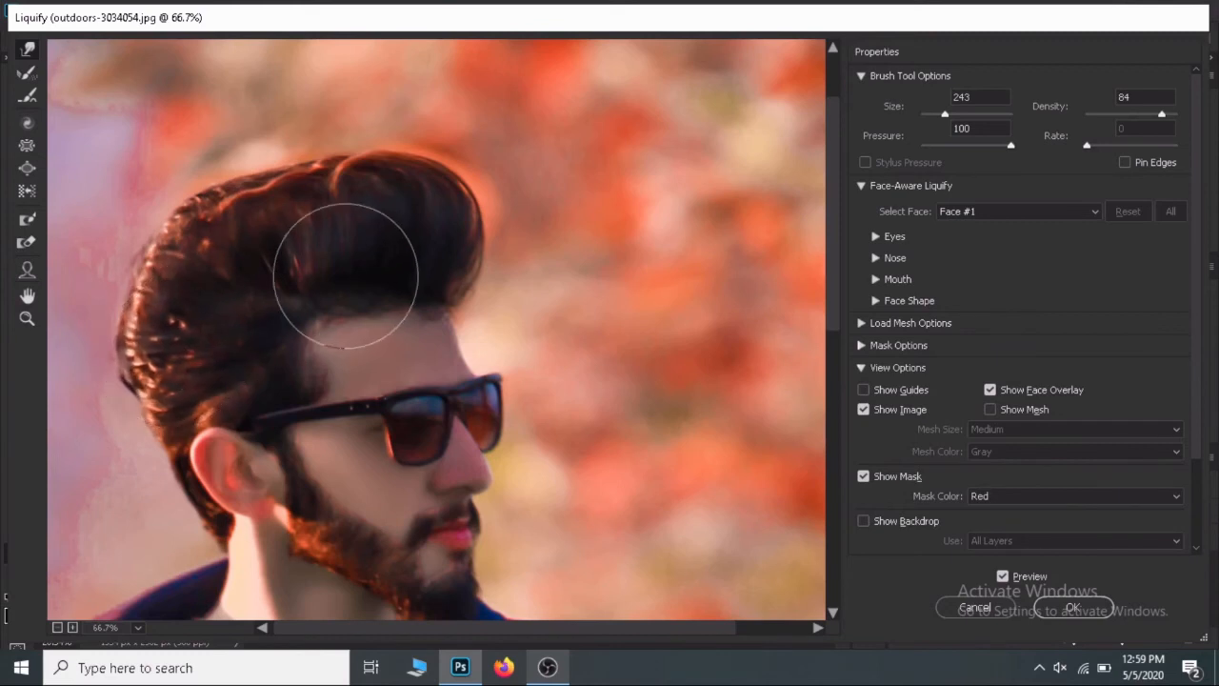
- Reshape the beard along the chin and jaw with the Forward Warp tool at brush size 64, and apply Liquify
key("z")
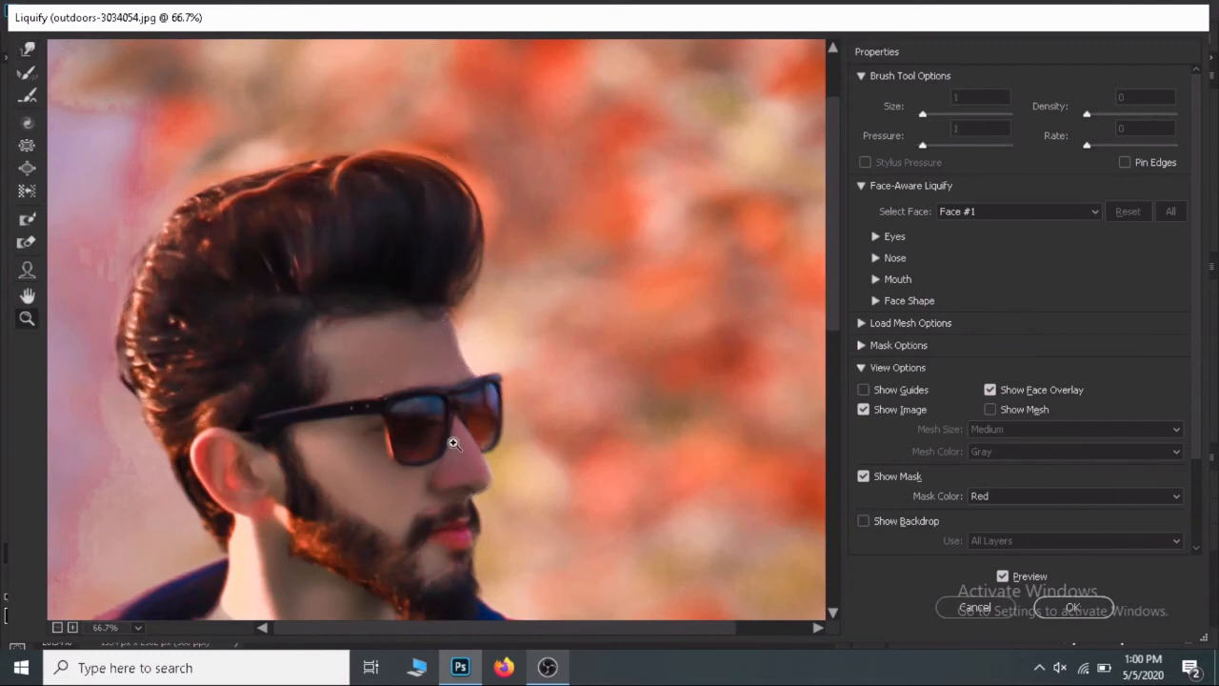
scroll(420, 440, "down", 3)
left_click(419, 446)
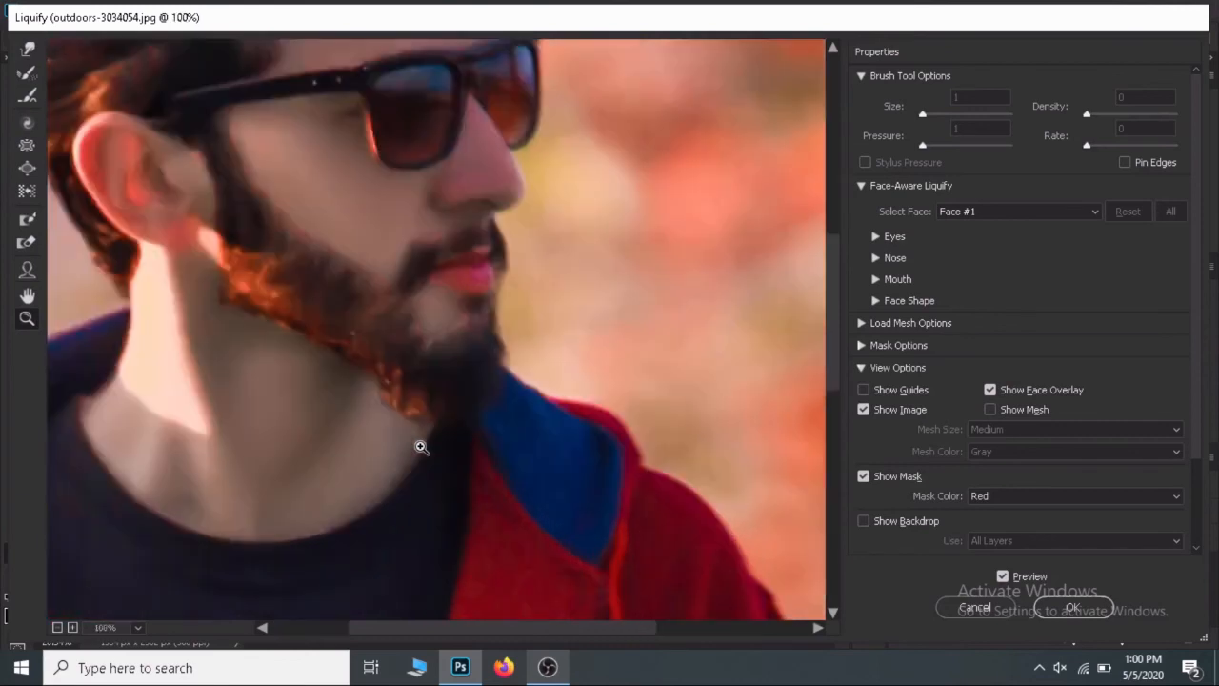
left_click_drag(419, 327, 425, 353)
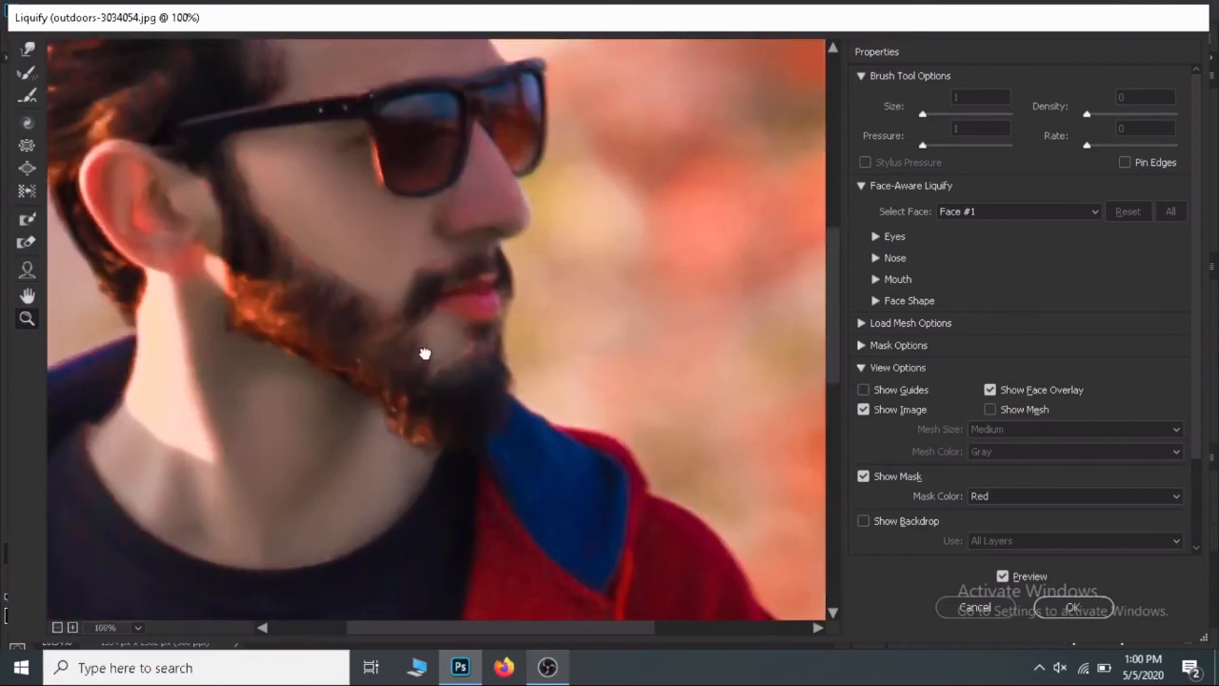
left_click(27, 50)
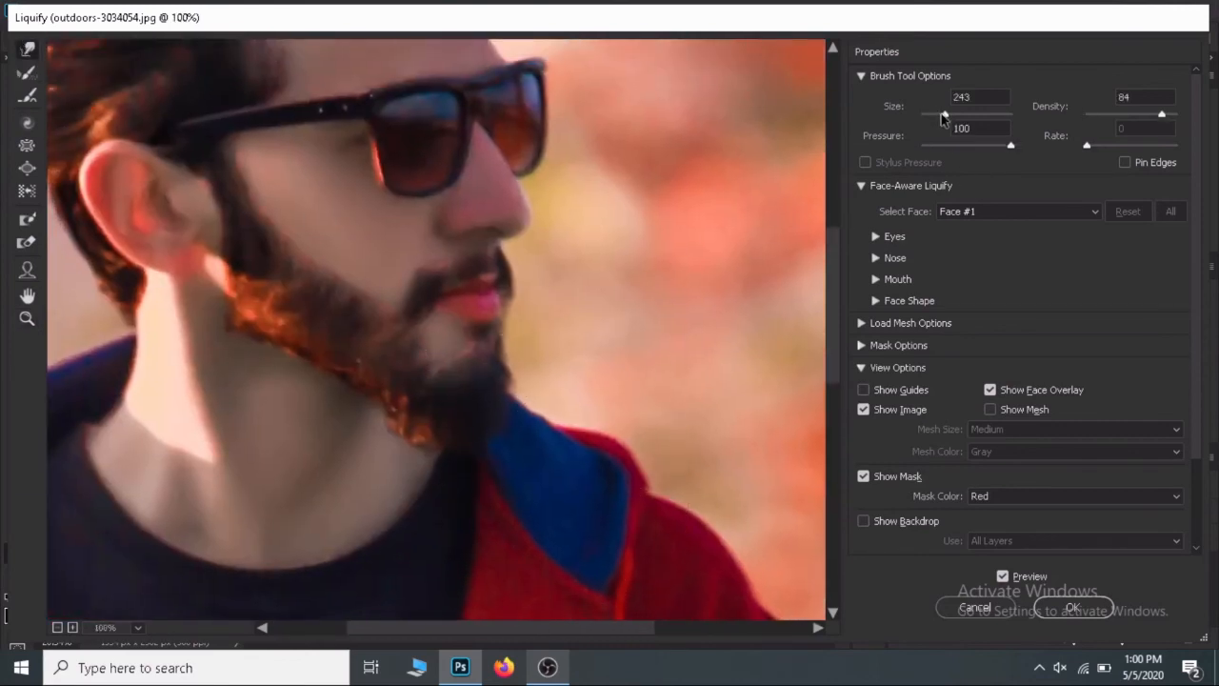
left_click_drag(939, 117, 936, 115)
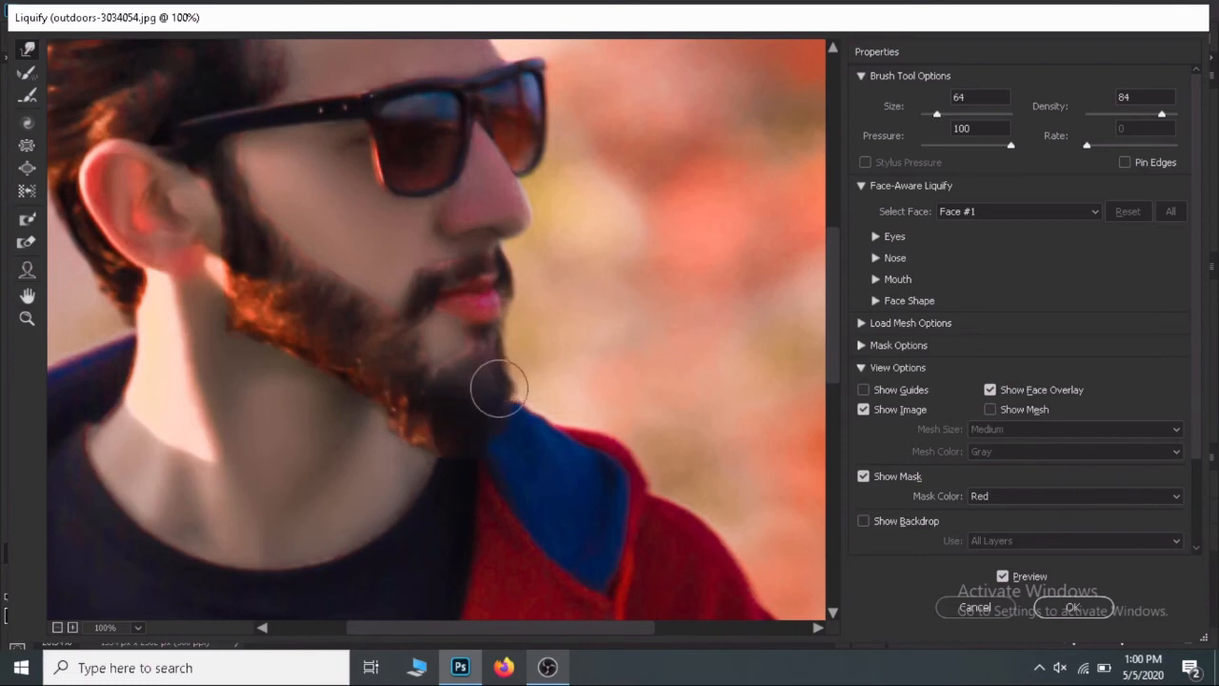
key("ctrl")
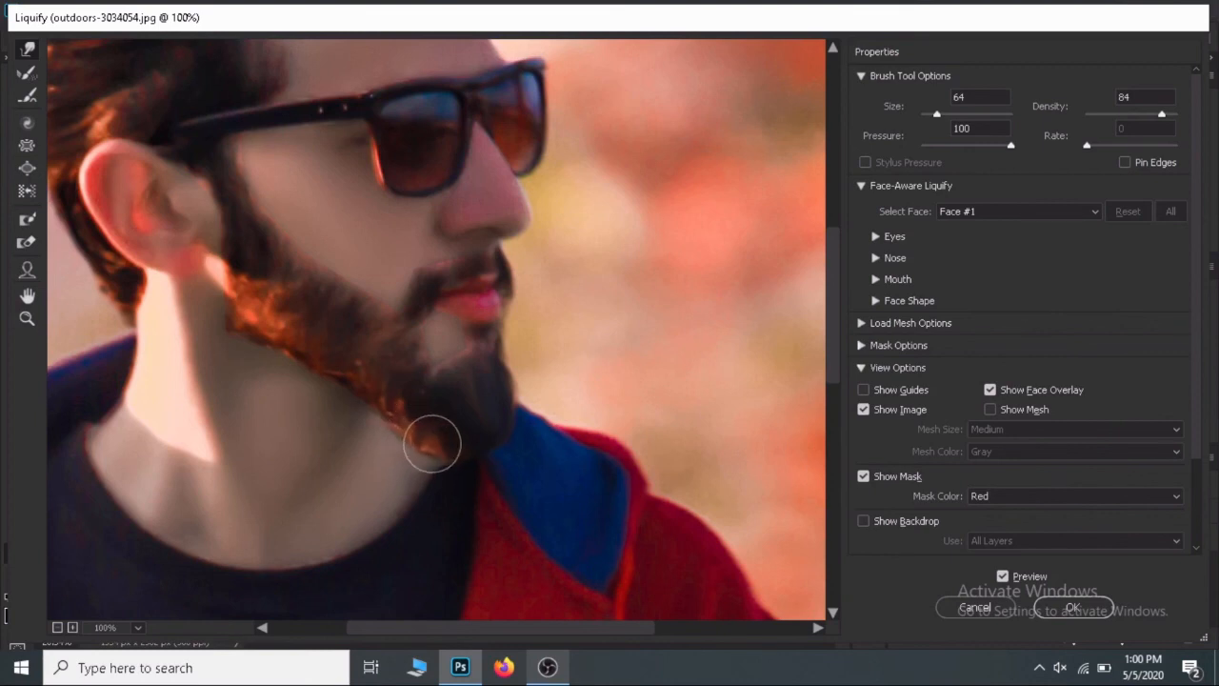
left_click(1073, 606)
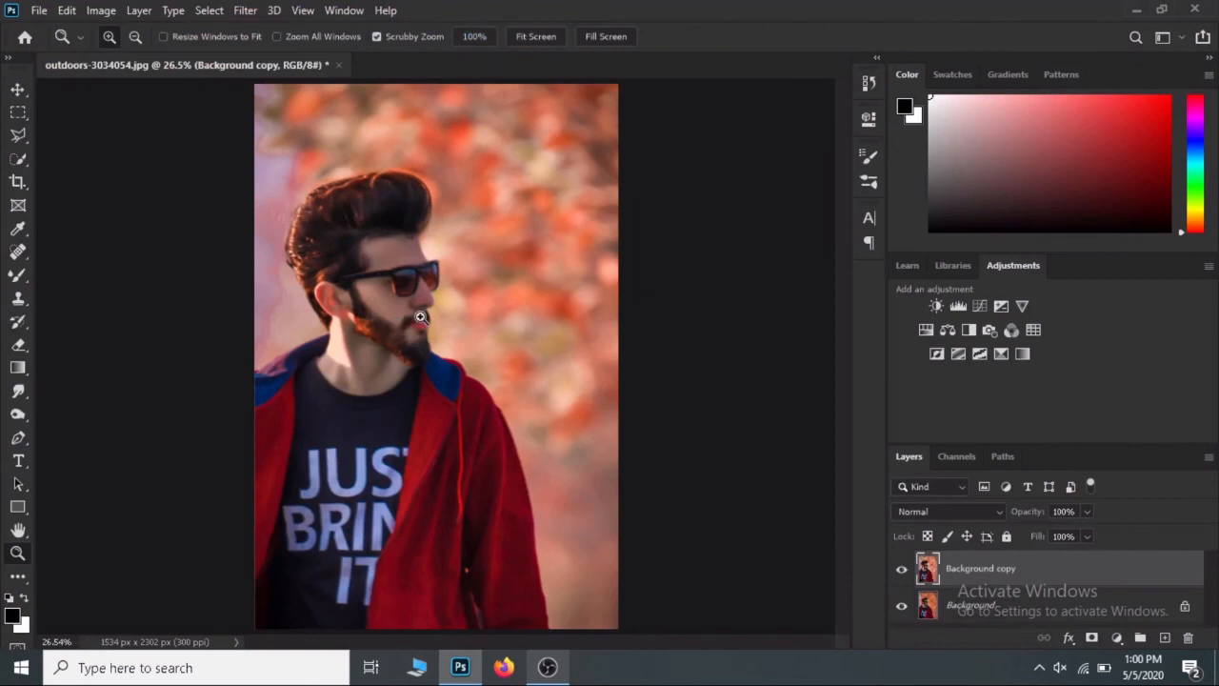
- Examine the reshaped hair and beard and compare the portrait with and without the Background copy layer
scroll(420, 317, "up", 3)
left_click_drag(400, 267, 423, 386)
scroll(495, 437, "down", 2)
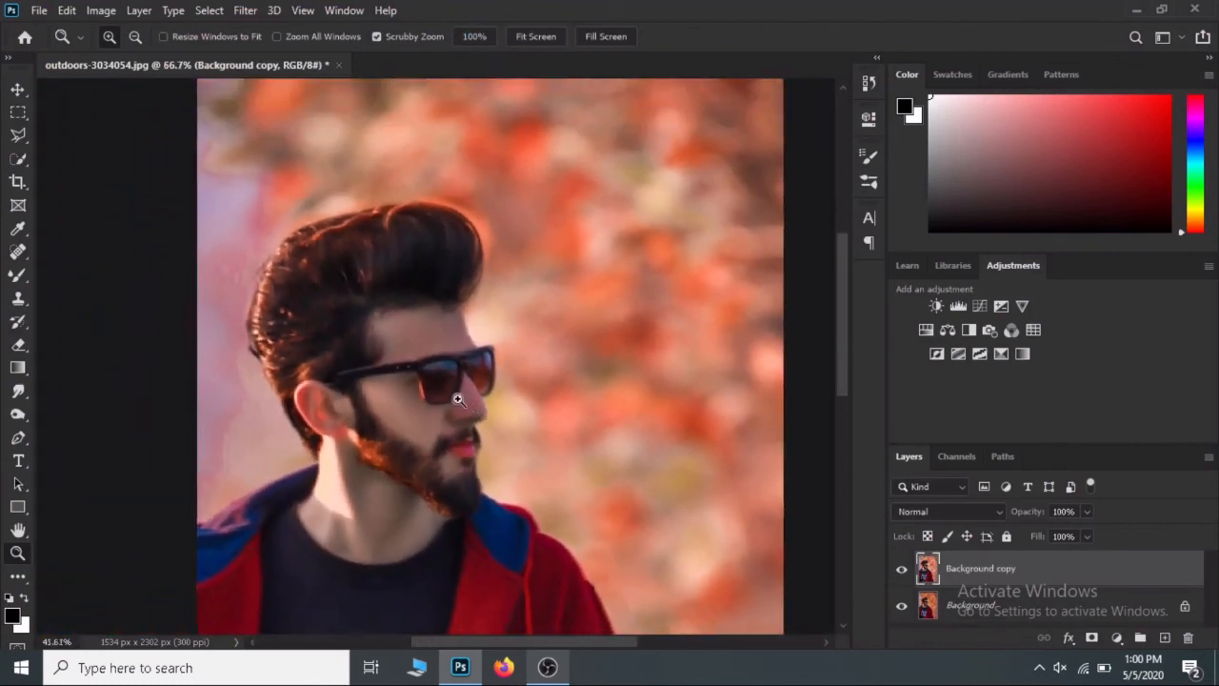
scroll(458, 400, "down", 2)
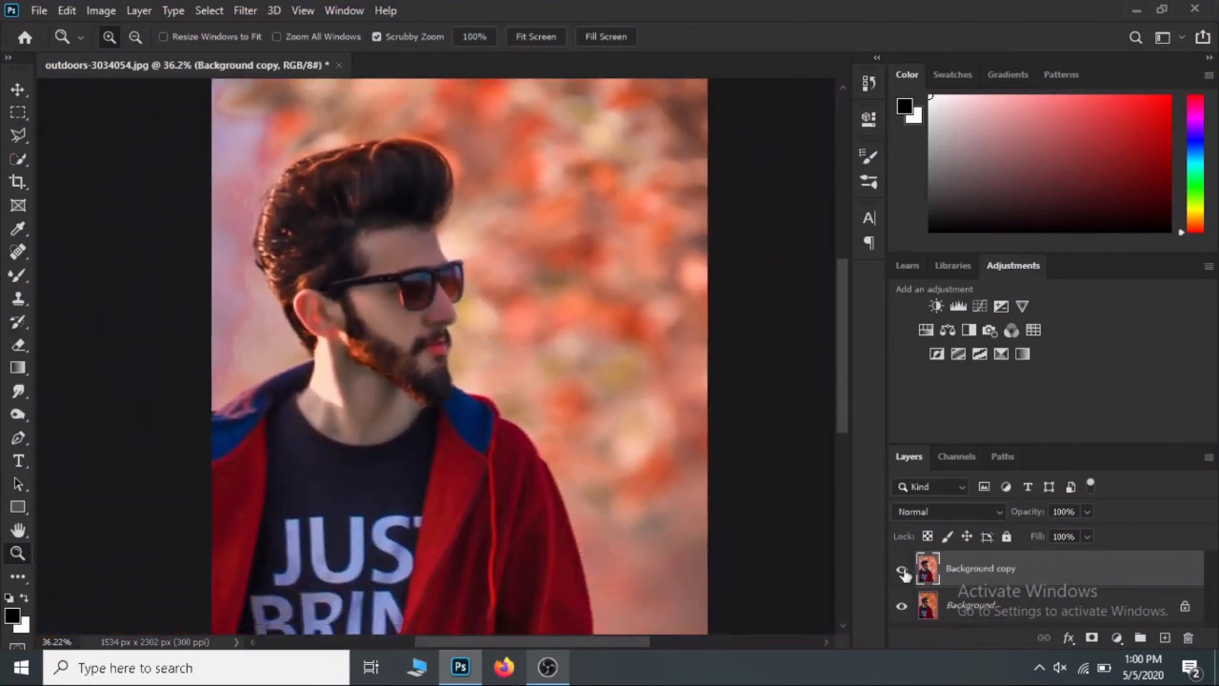
left_click(902, 570)
left_click(902, 569)
left_click_drag(517, 401, 503, 361)
scroll(511, 403, "down", 2)
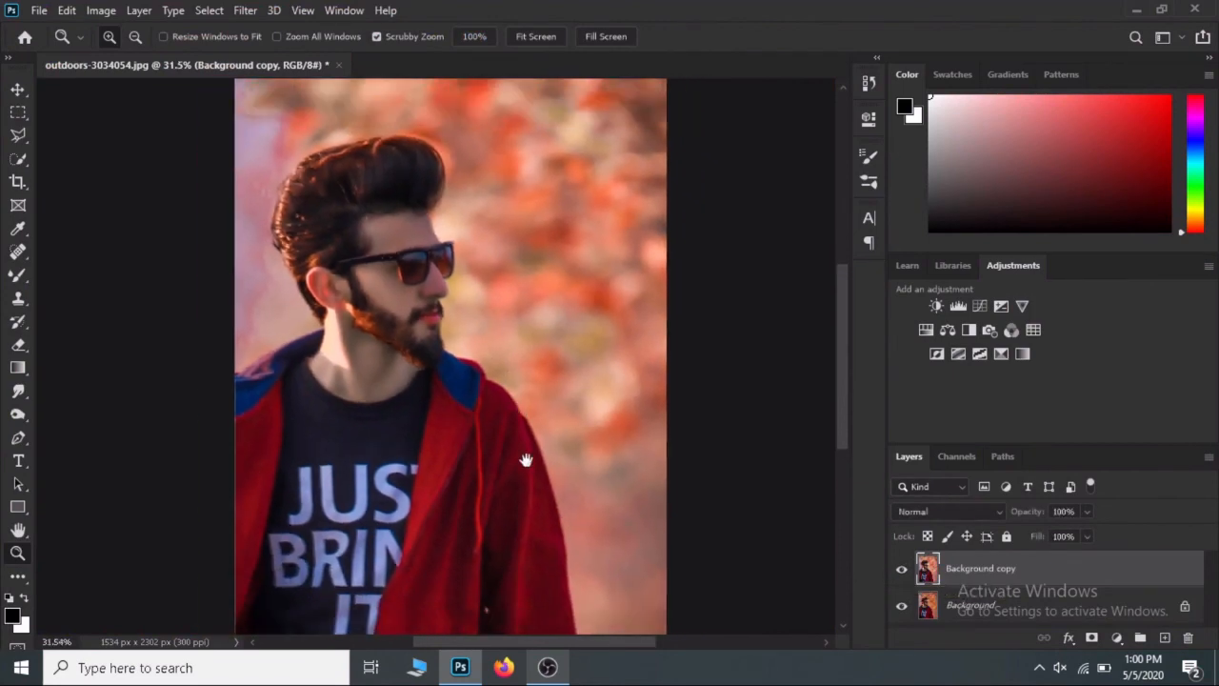
scroll(546, 434, "down", 2)
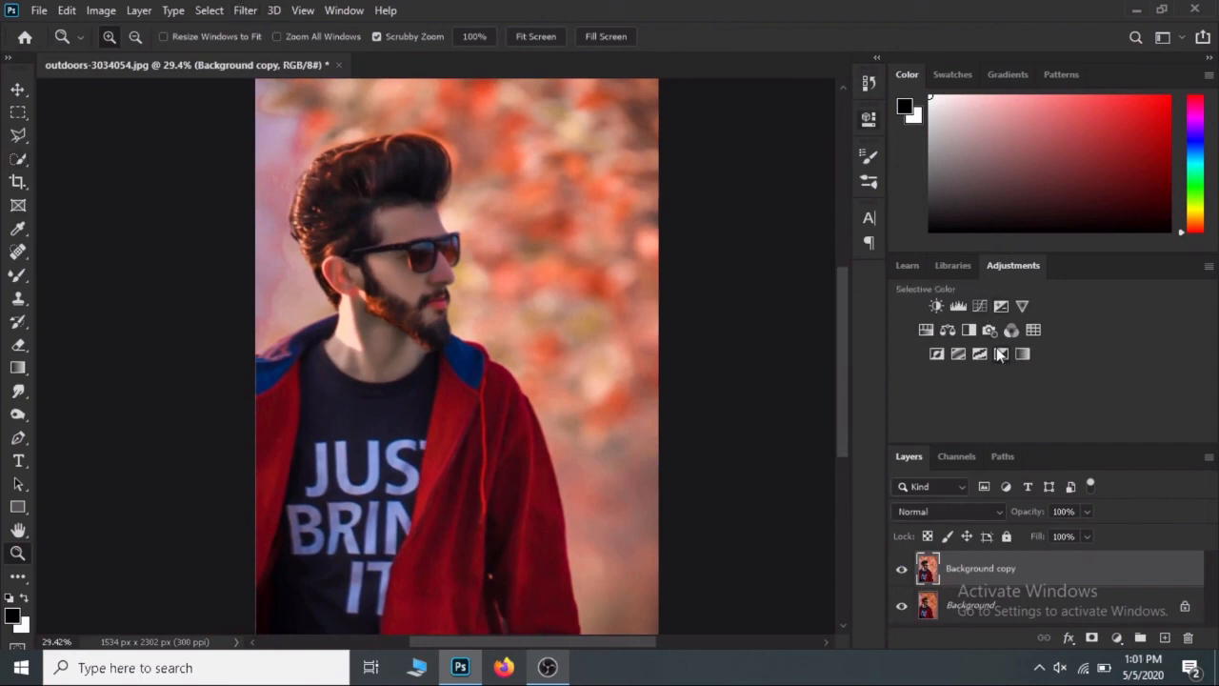
- Add a Selective Color adjustment layer over the whole image and adjust Cyan and Black for the Reds
left_click(1000, 305)
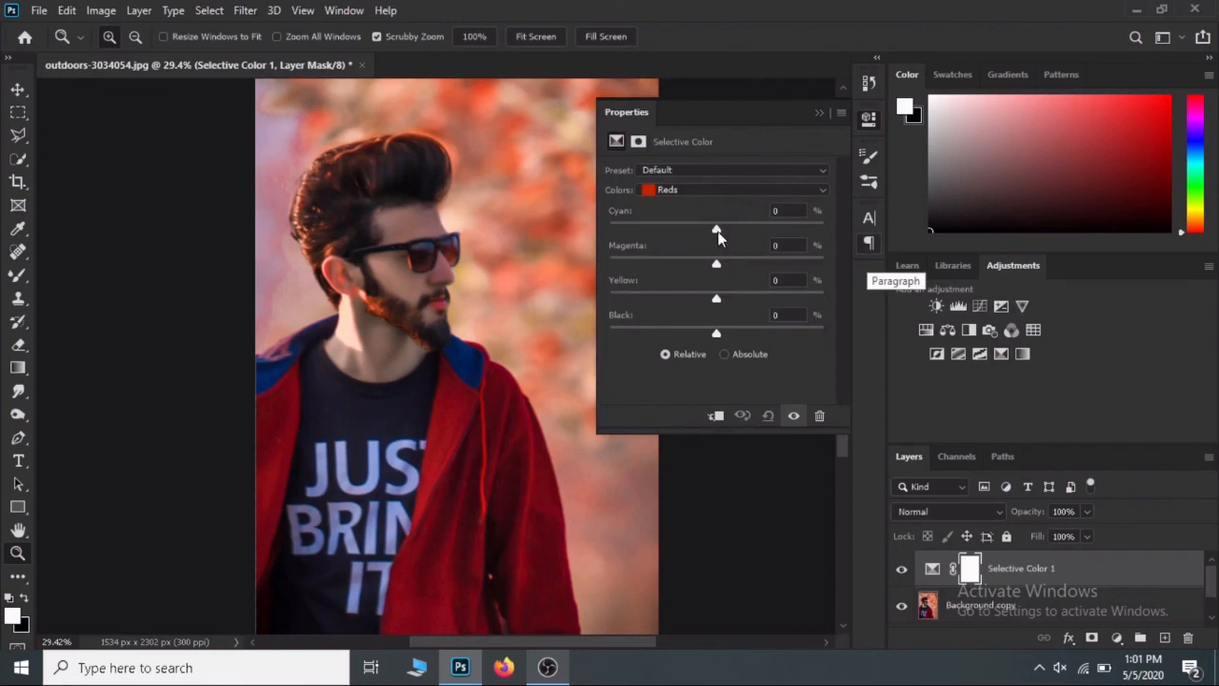
mouse_move(716, 231)
left_mouse_down()
mouse_move(771, 230)
mouse_move(663, 230)
mouse_move(879, 227)
mouse_move(734, 232)
left_mouse_up()
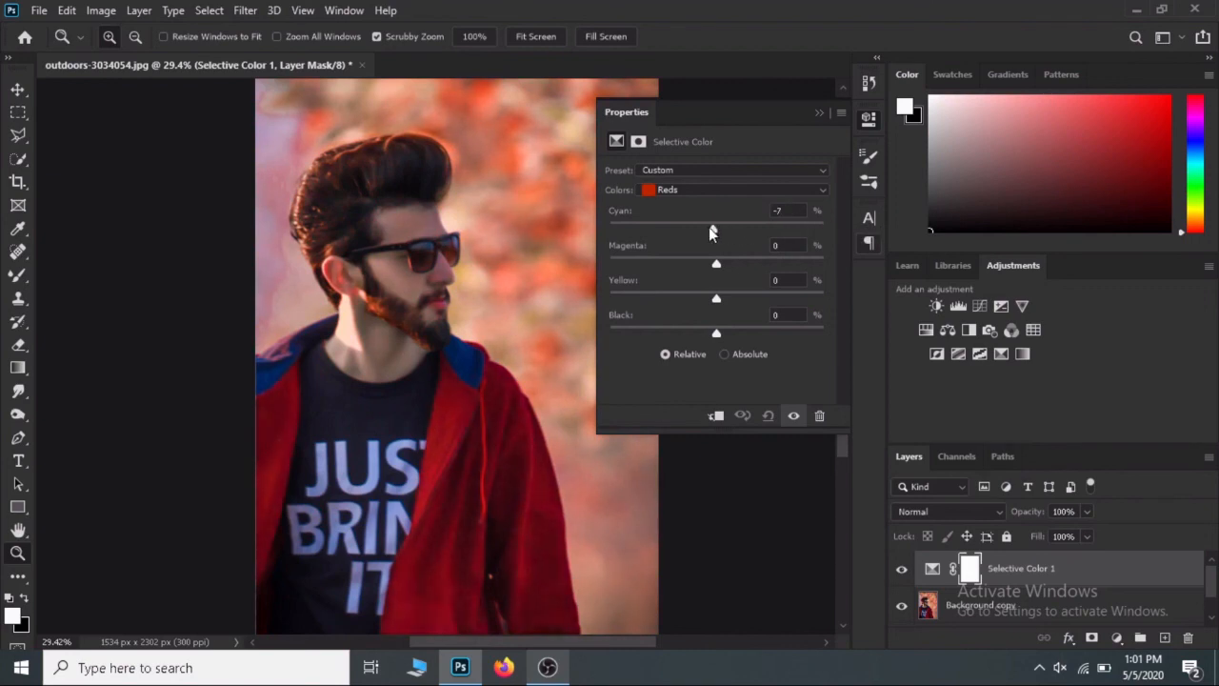
mouse_move(716, 332)
left_mouse_down()
mouse_move(674, 329)
mouse_move(735, 331)
mouse_move(720, 331)
left_mouse_up()
left_click(869, 124)
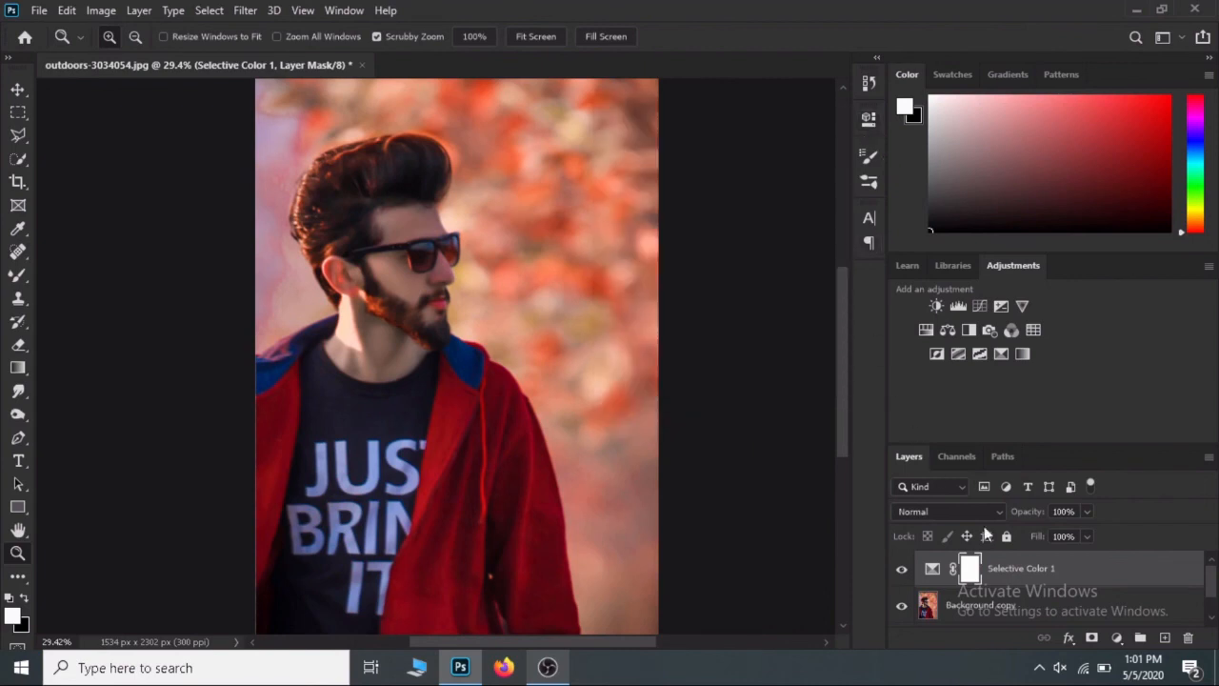
- Check the Selective Color layer's effect, merge all visible layers into the Background and duplicate the merged layer
left_click(899, 571)
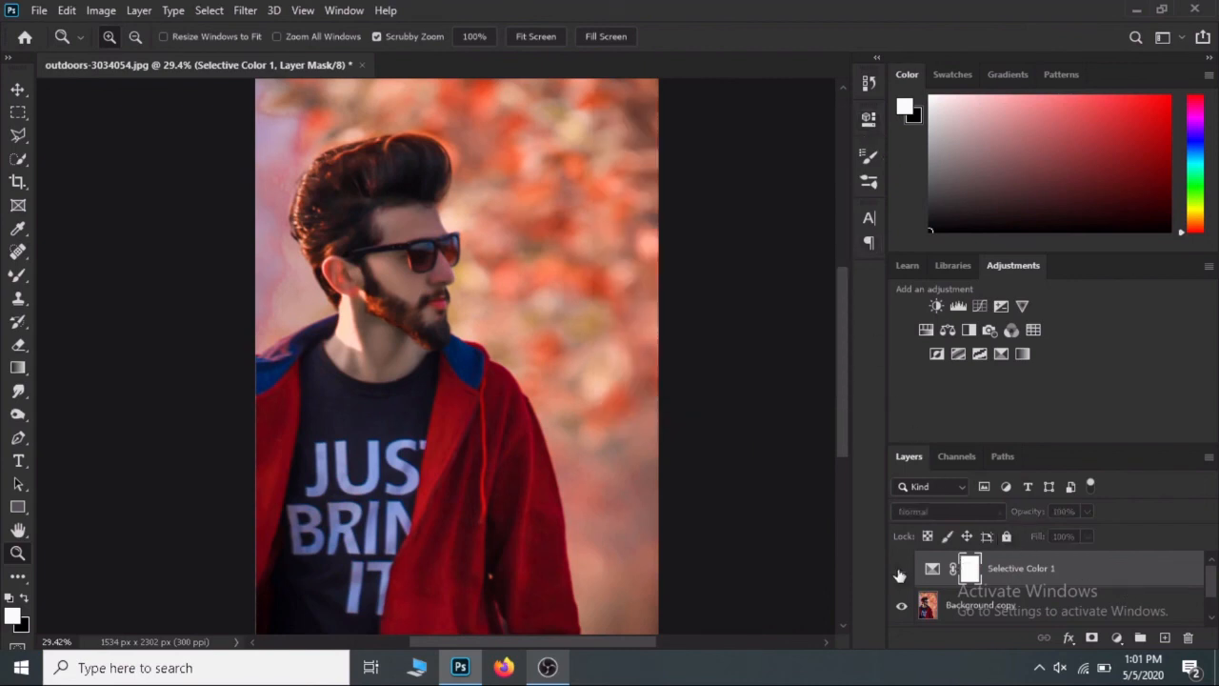
left_click(899, 570)
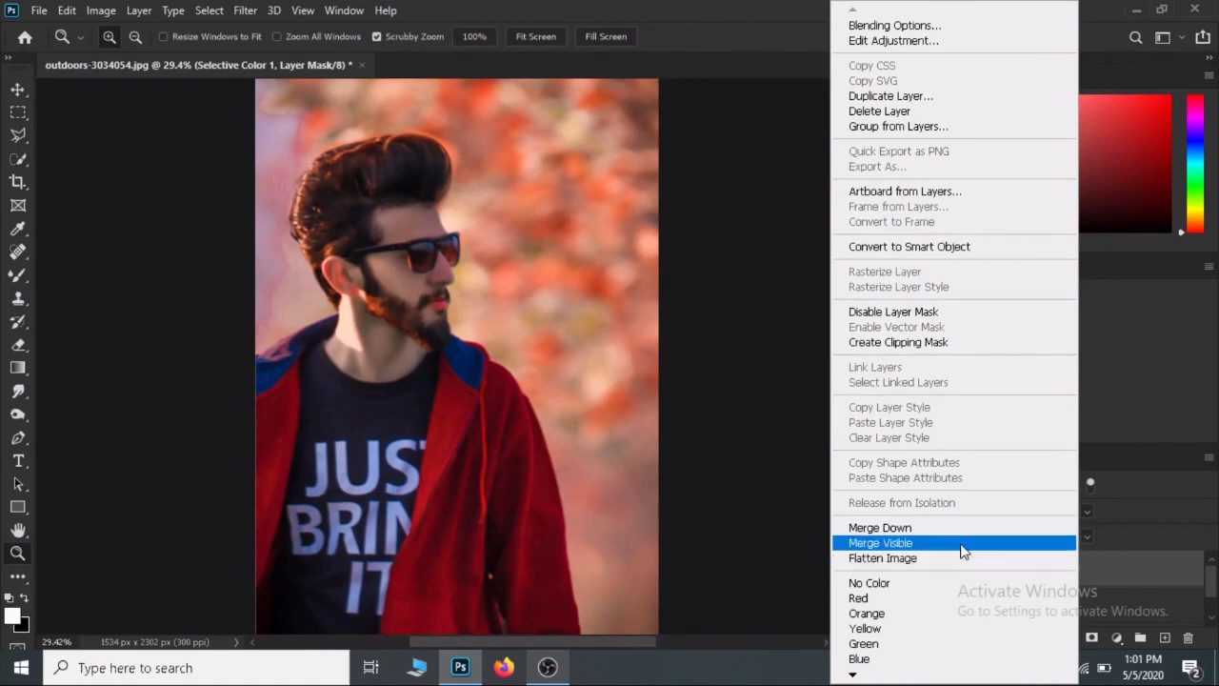
left_click(961, 544)
left_click_drag(1164, 579, 1162, 639)
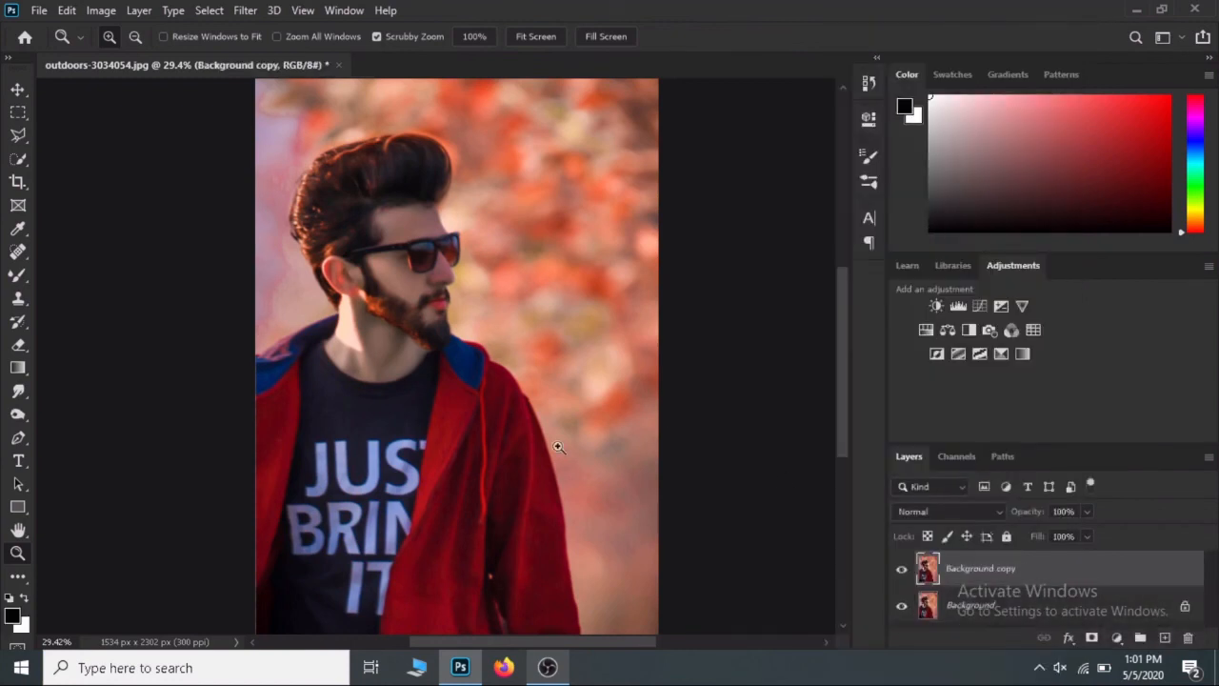
left_click(36, 11)
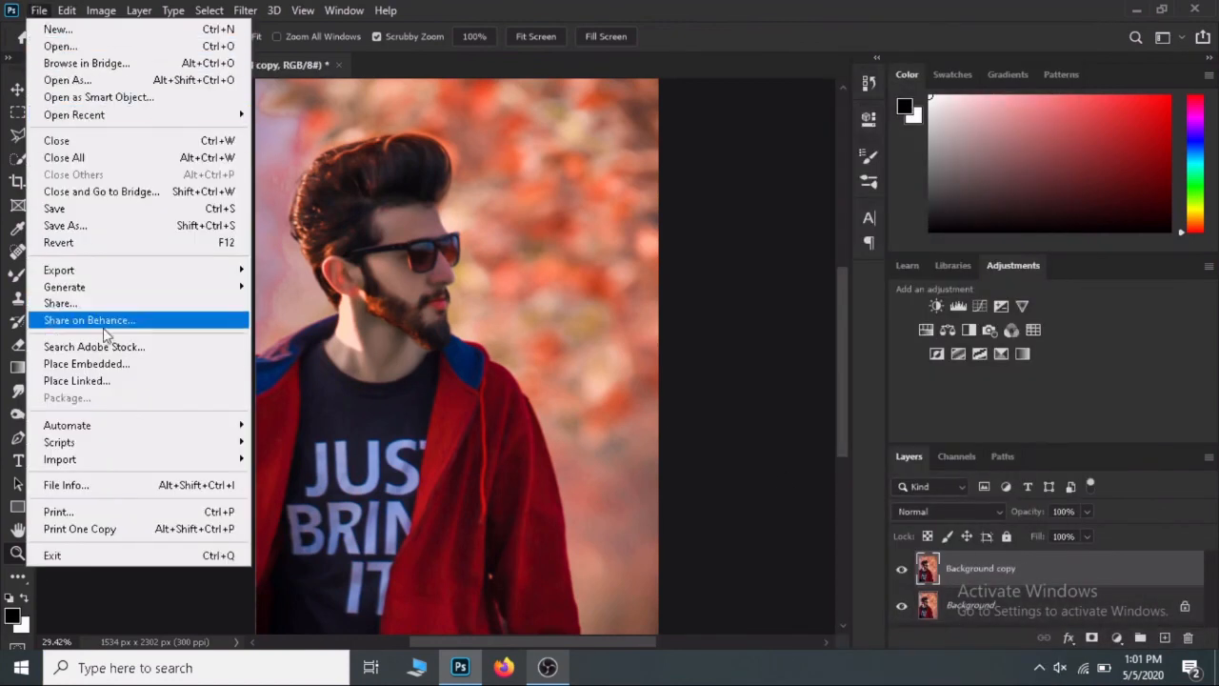
left_click(350, 373)
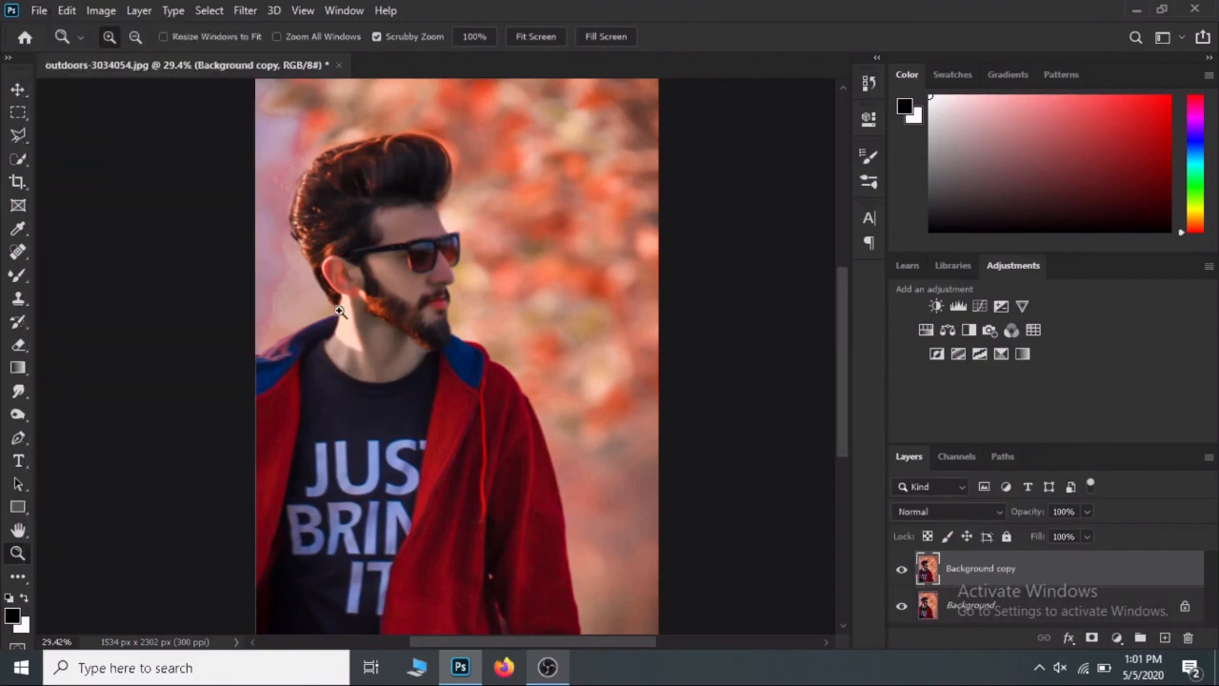